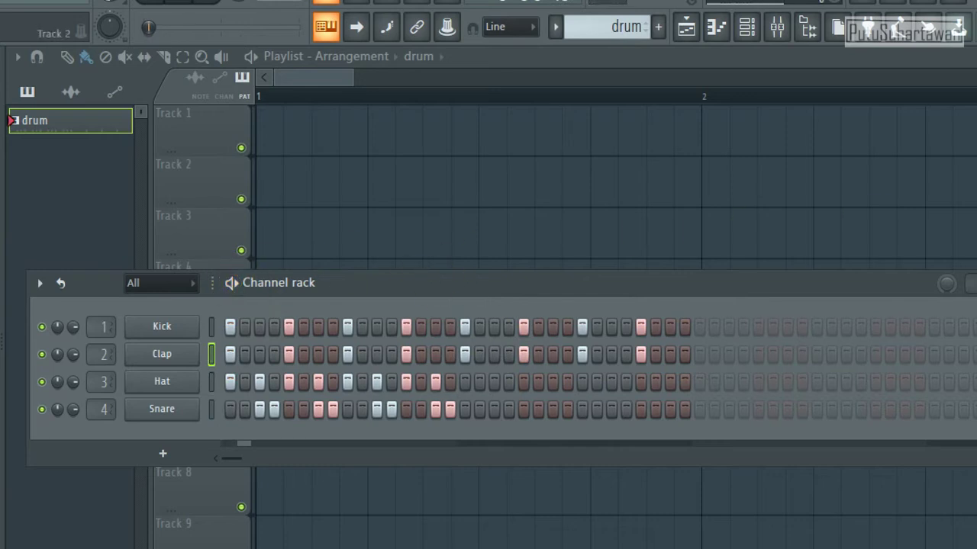
# Open the Channel rack, shift it slightly lower over the playlist, and start playing the empty drum pattern.
pyautogui.press('F6')
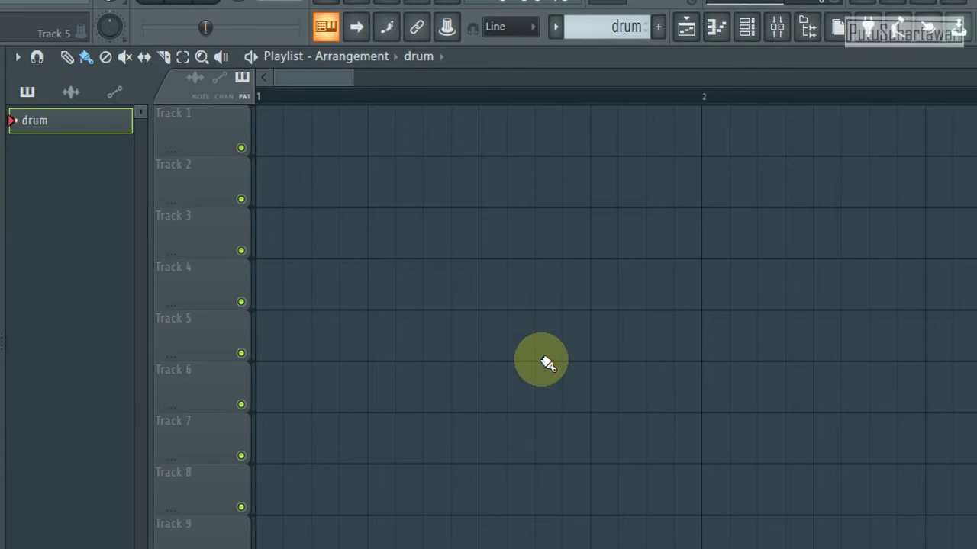
pyautogui.click(747, 28)
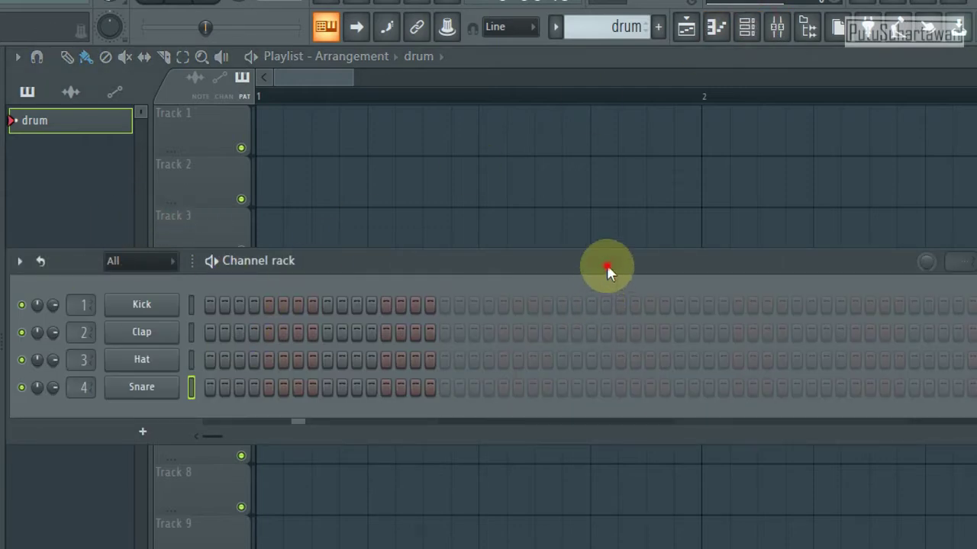
pyautogui.moveTo(615, 273); pyautogui.dragTo(630, 294)
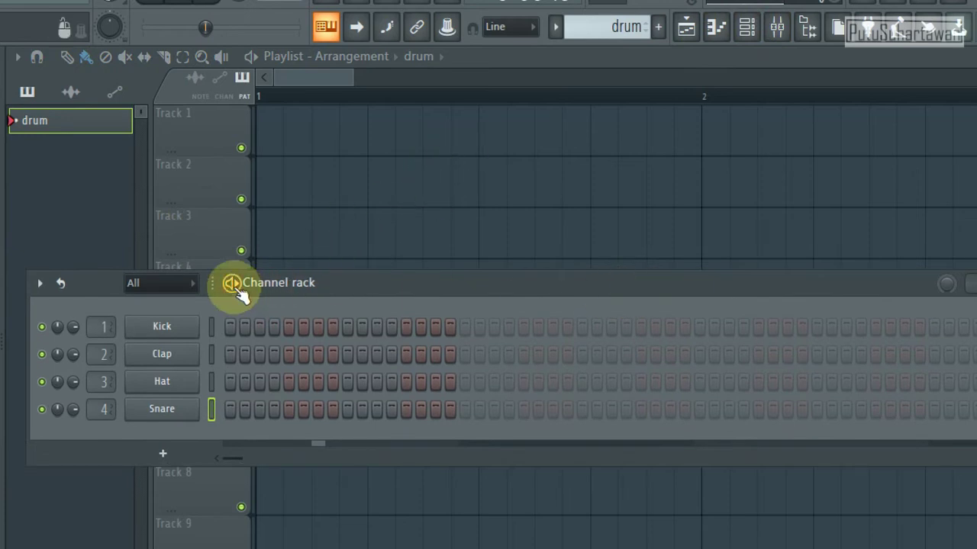
pyautogui.press('space')
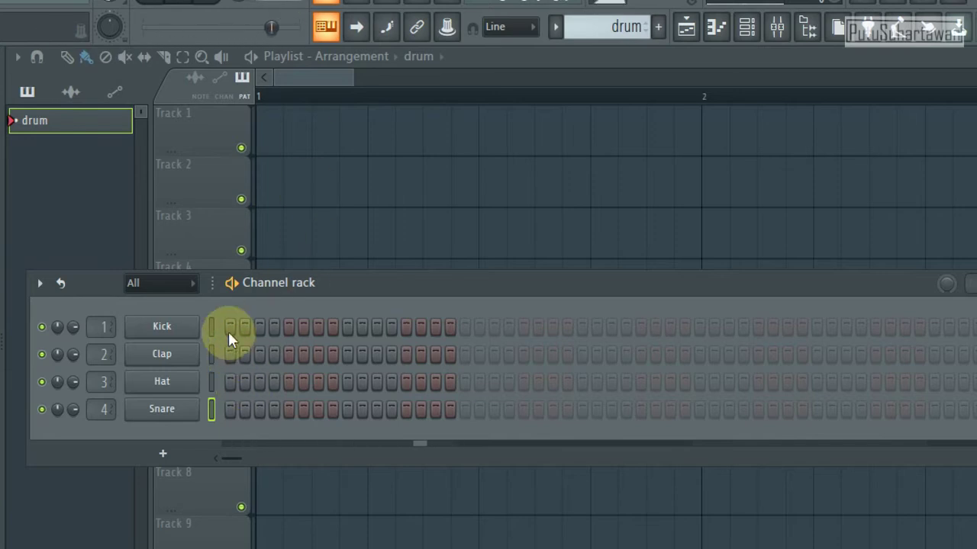
# Place trial hits on Snare steps 1, 2 and 12, Kick steps 3, 5 and 7, Clap steps 8 and 9, and Hat step 11.
pyautogui.click(232, 410)
pyautogui.click(244, 411)
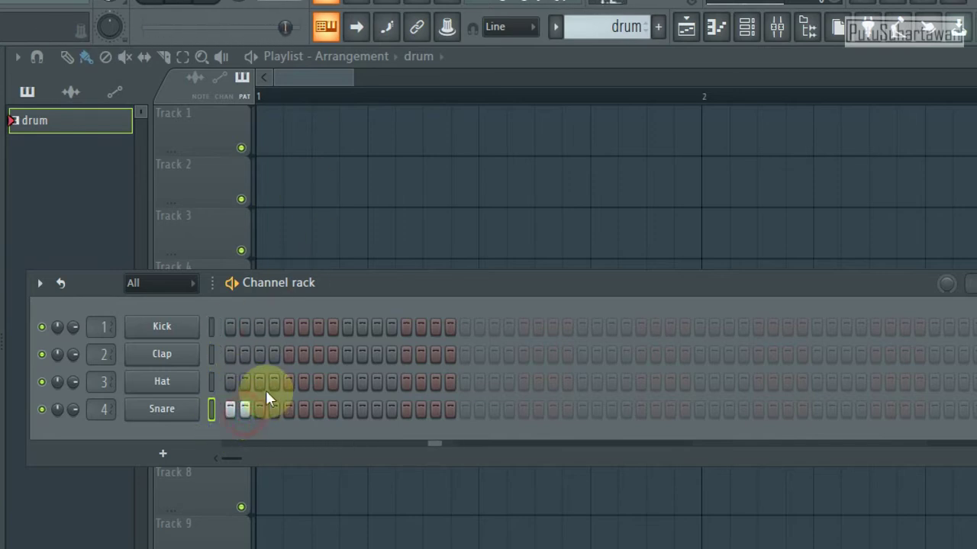
pyautogui.click(259, 327)
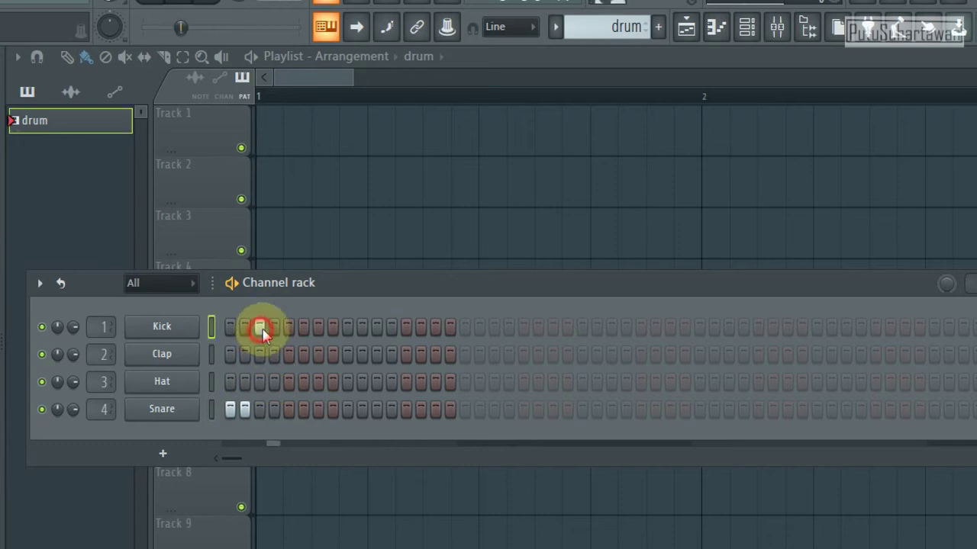
pyautogui.click(318, 327)
pyautogui.click(332, 354)
pyautogui.click(353, 360)
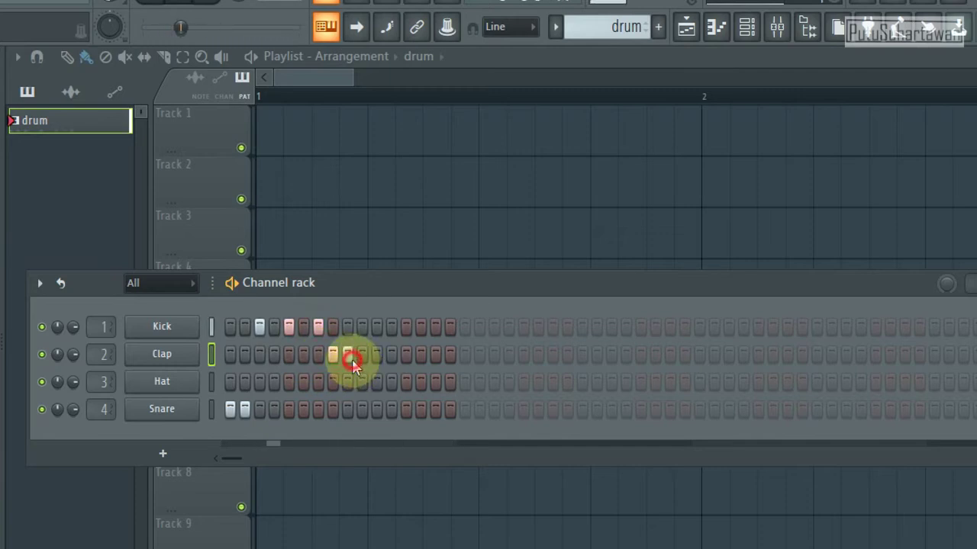
pyautogui.click(376, 382)
pyautogui.click(391, 409)
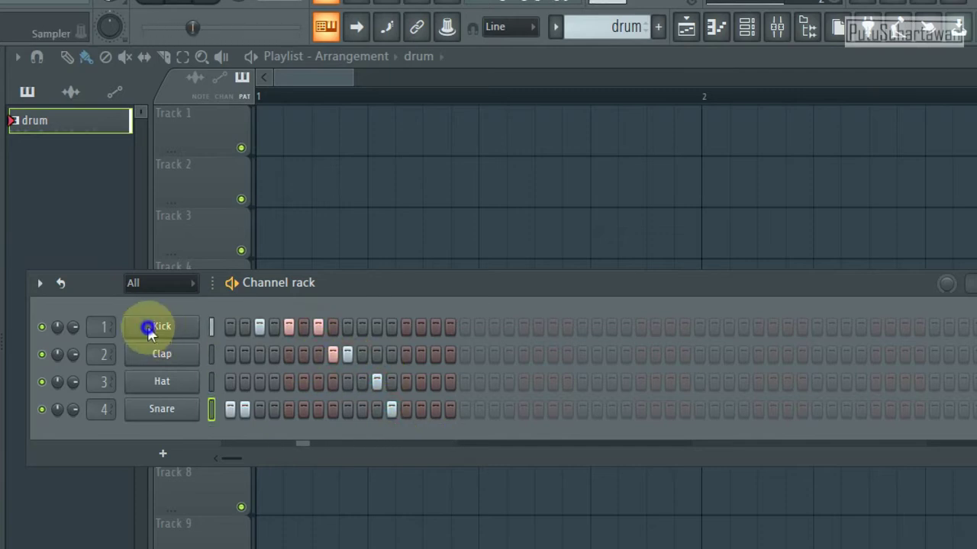
# Fill the Kick channel each 4 steps and clear all hits from the Snare, Hat and Clap channels.
pyautogui.rightClick(151, 332)
pyautogui.click(439, 410)
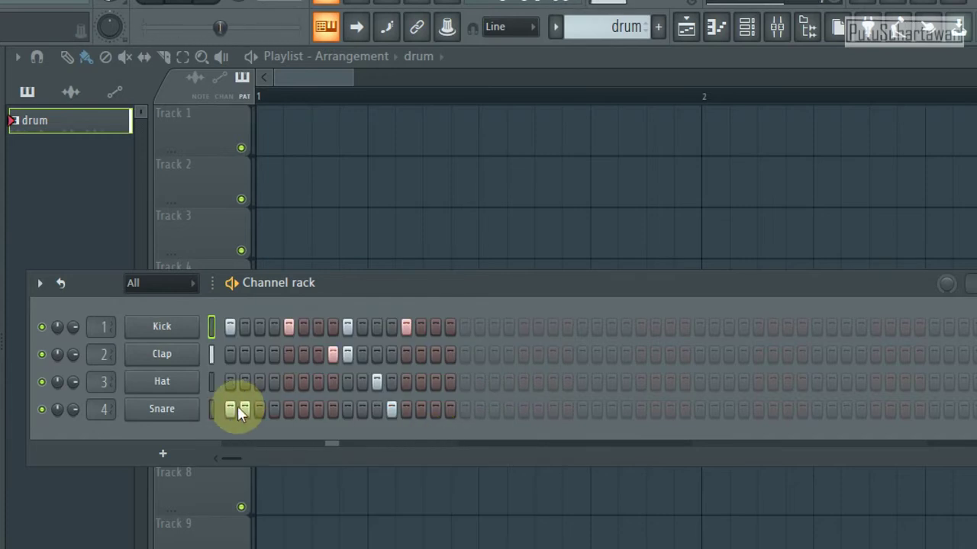
pyautogui.rightClick(230, 409)
pyautogui.rightClick(244, 411)
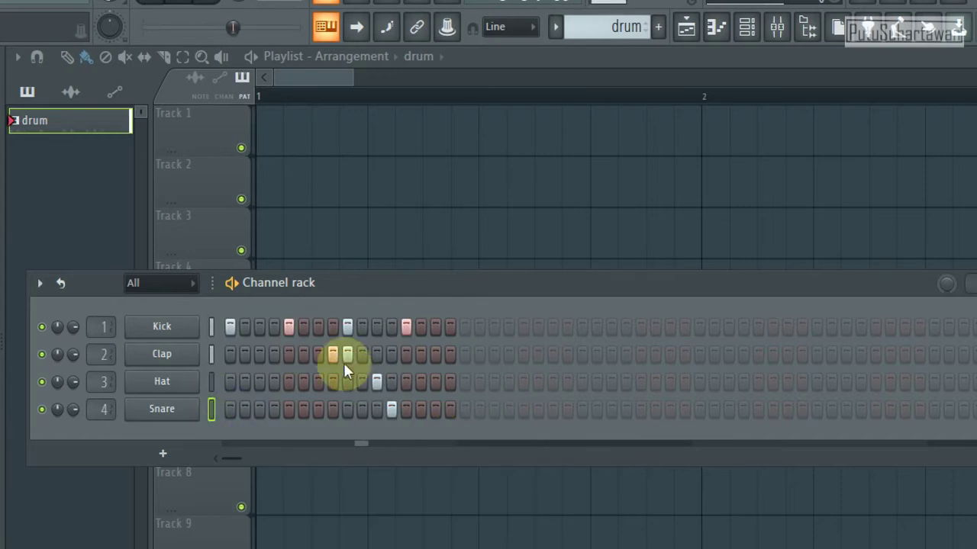
pyautogui.rightClick(376, 380)
pyautogui.rightClick(389, 408)
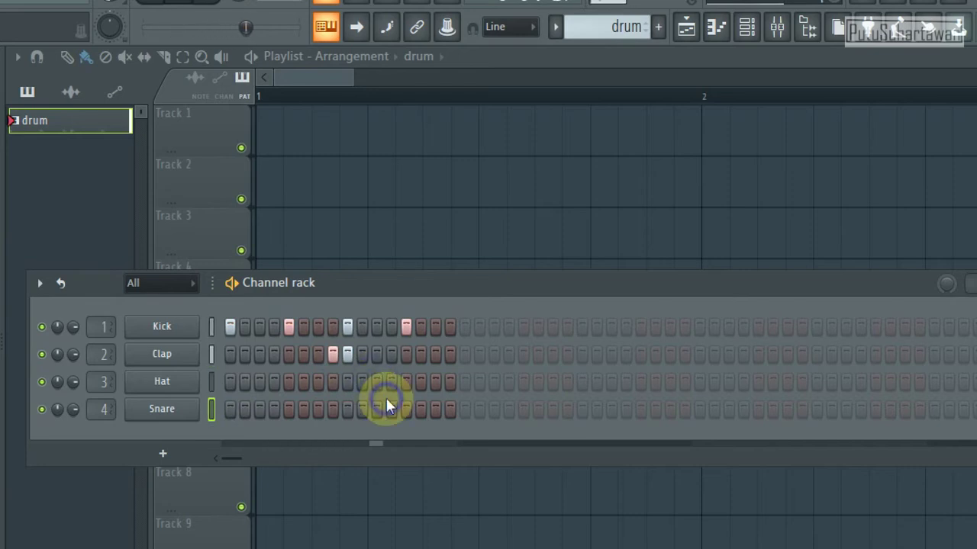
pyautogui.rightClick(332, 356)
pyautogui.rightClick(346, 356)
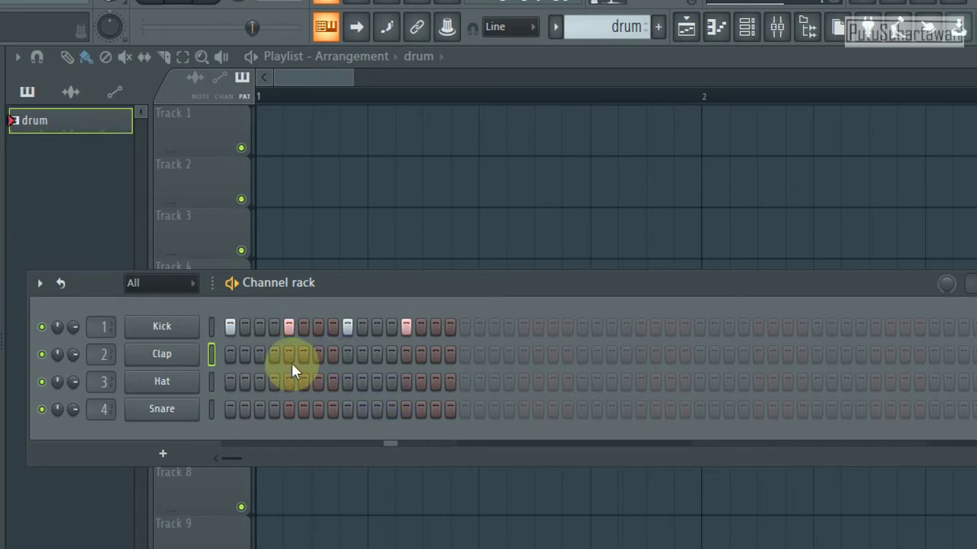
# Try single hits on the Snare, Hat and Clap channels, keeping Snare step 3, Hat step 2 and Clap step 2.
pyautogui.click(246, 411)
pyautogui.click(260, 410)
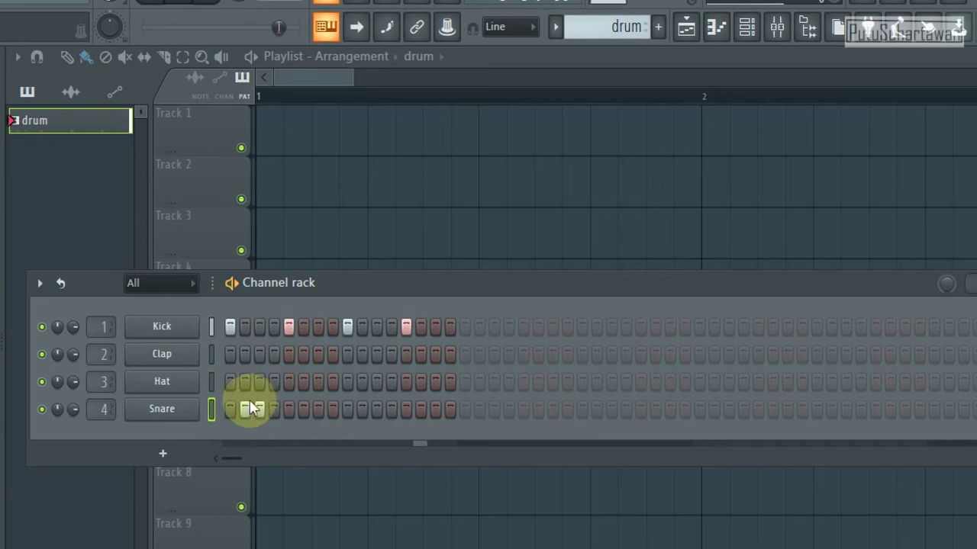
pyautogui.rightClick(246, 404)
pyautogui.click(244, 382)
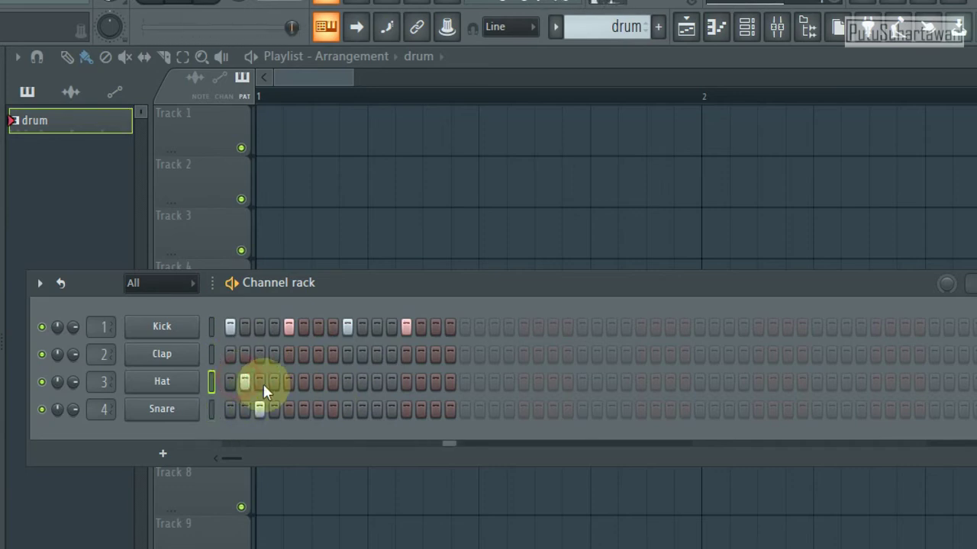
pyautogui.click(274, 355)
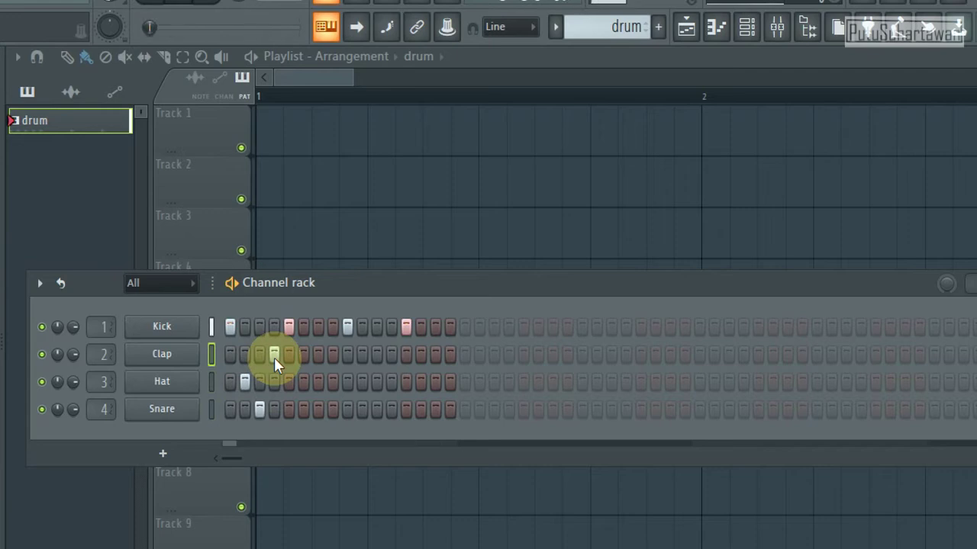
pyautogui.rightClick(274, 356)
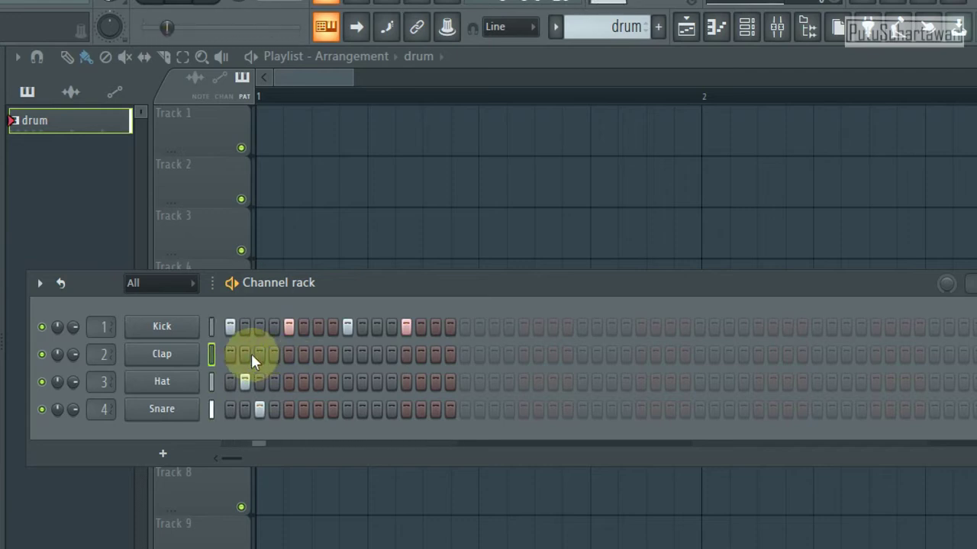
pyautogui.click(247, 354)
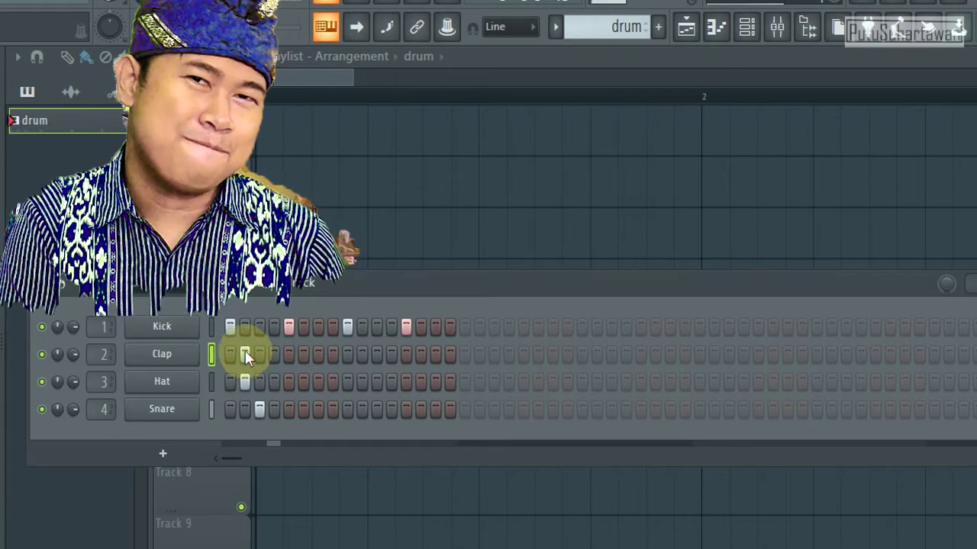
# Fill Clap each 4 steps and Hat each 2 steps, with Snare hits on steps 3–4, 7–8, 11–12 and 15–16.
pyautogui.rightClick(186, 353)
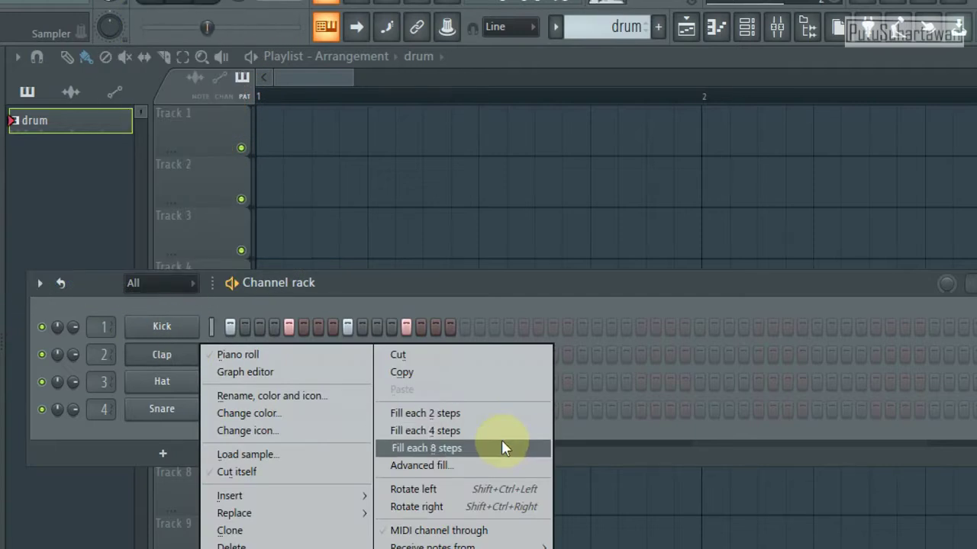
pyautogui.click(499, 431)
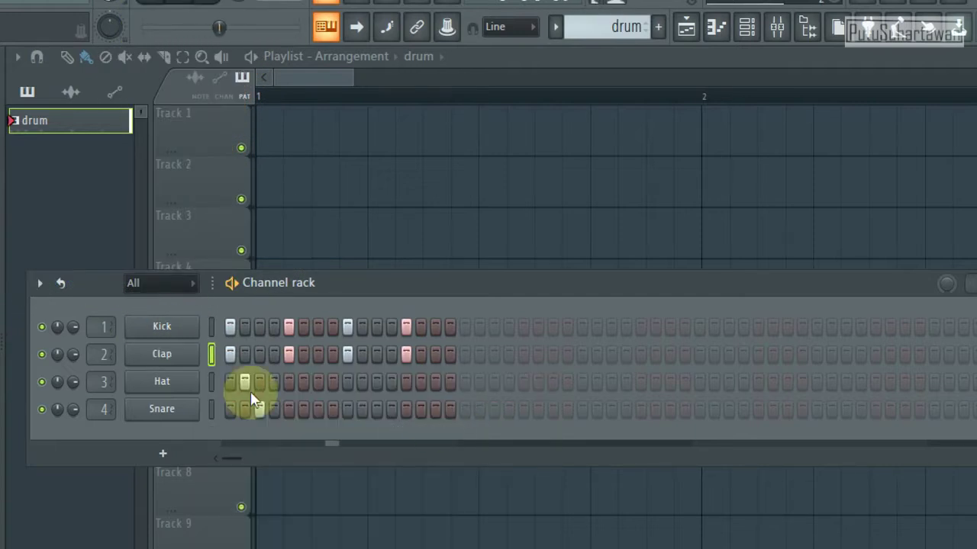
pyautogui.rightClick(159, 354)
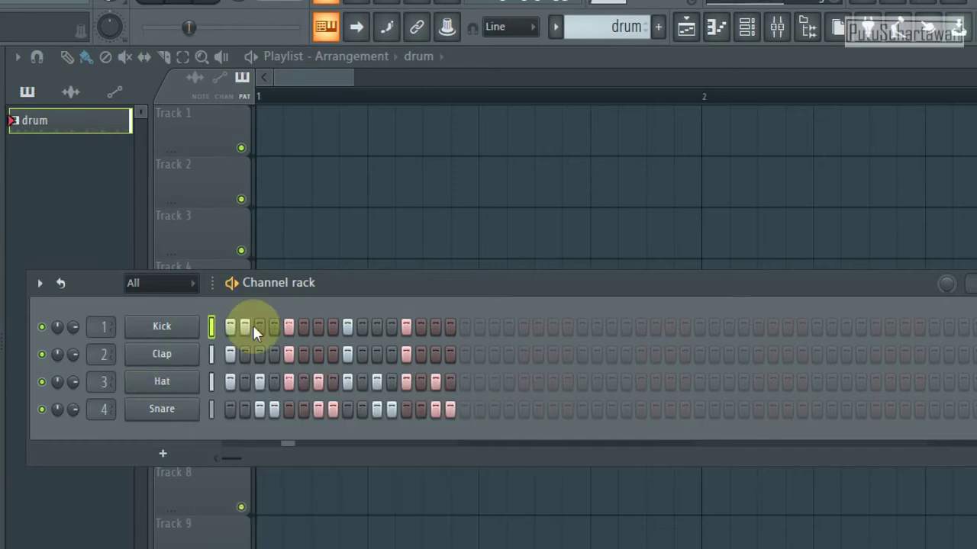
# Add Kick hits on steps 10 and 17, extending the drum pattern to 32 steps.
pyautogui.click(361, 327)
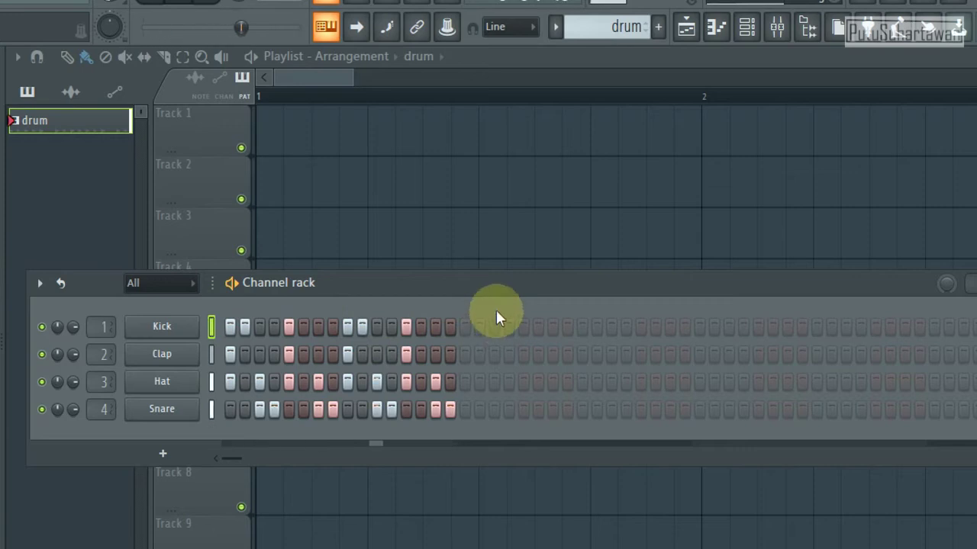
pyautogui.click(463, 330)
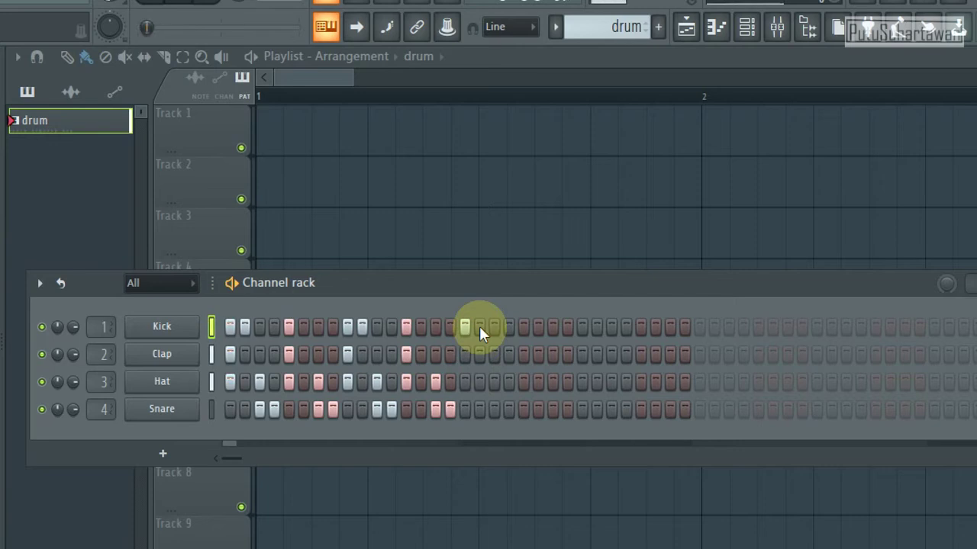
pyautogui.click(465, 326)
# Try filling the Kick channel each 2 steps, and replace that with a fill each 4 steps.
pyautogui.rightClick(171, 328)
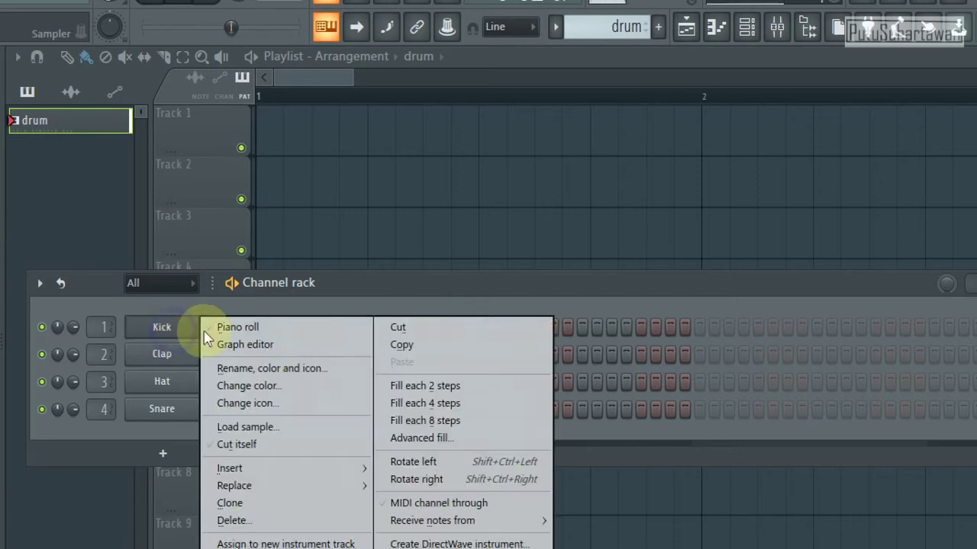
pyautogui.click(422, 323)
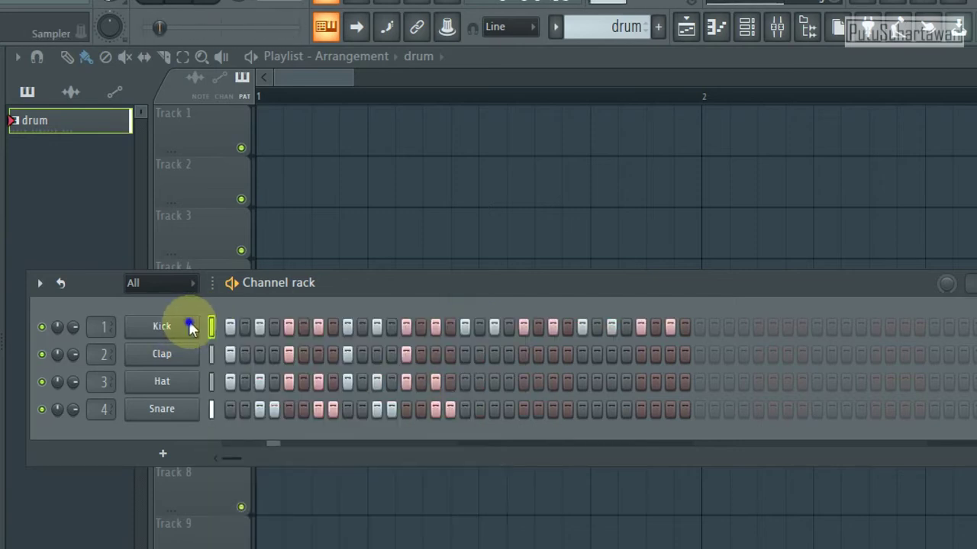
pyautogui.rightClick(200, 324)
pyautogui.click(398, 420)
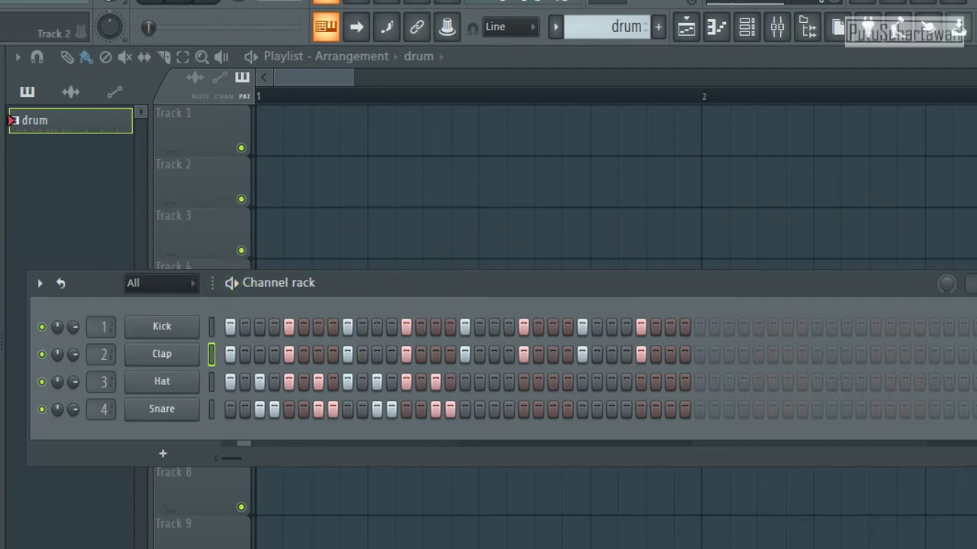
# Hide the Channel rack and create a new pattern named "drum baru plugin".
pyautogui.press('F6')
pyautogui.click(658, 26)
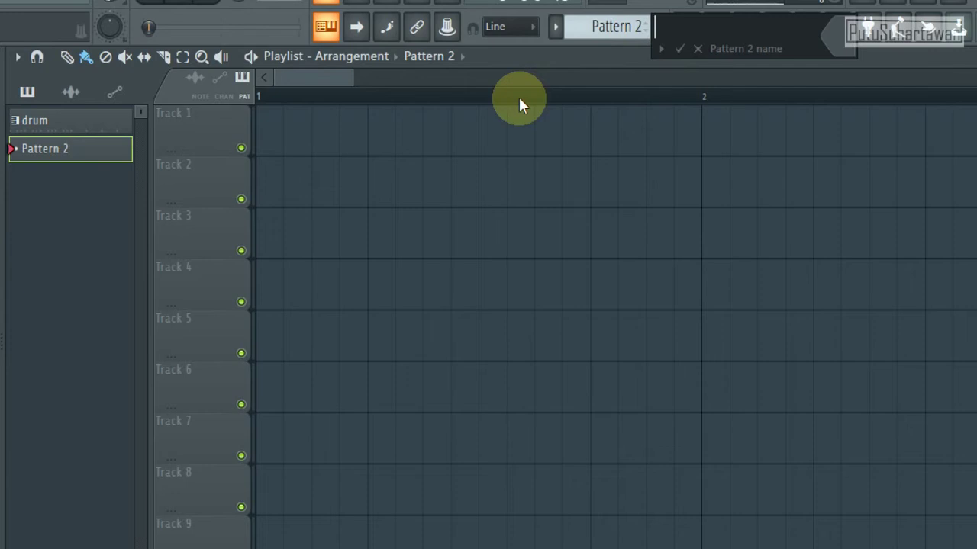
pyautogui.write('drum baru plugin')
pyautogui.press('Return')
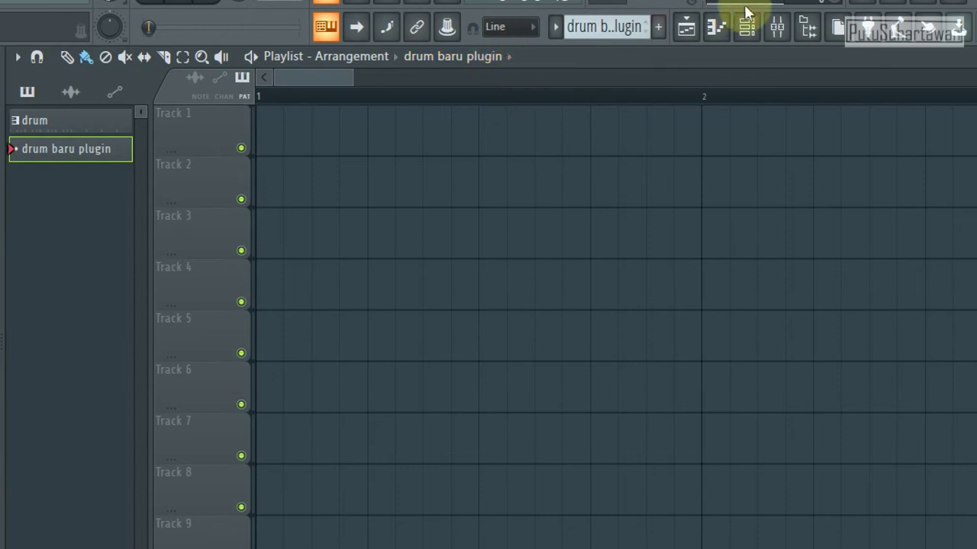
# Reopen the Channel rack and delete the Kick and Clap channels.
pyautogui.click(752, 29)
pyautogui.rightClick(160, 330)
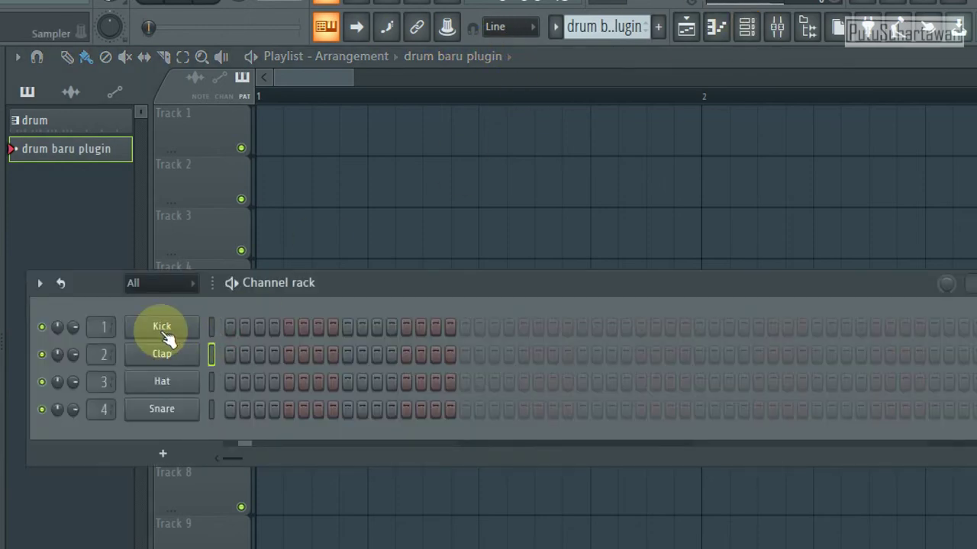
pyautogui.click(233, 521)
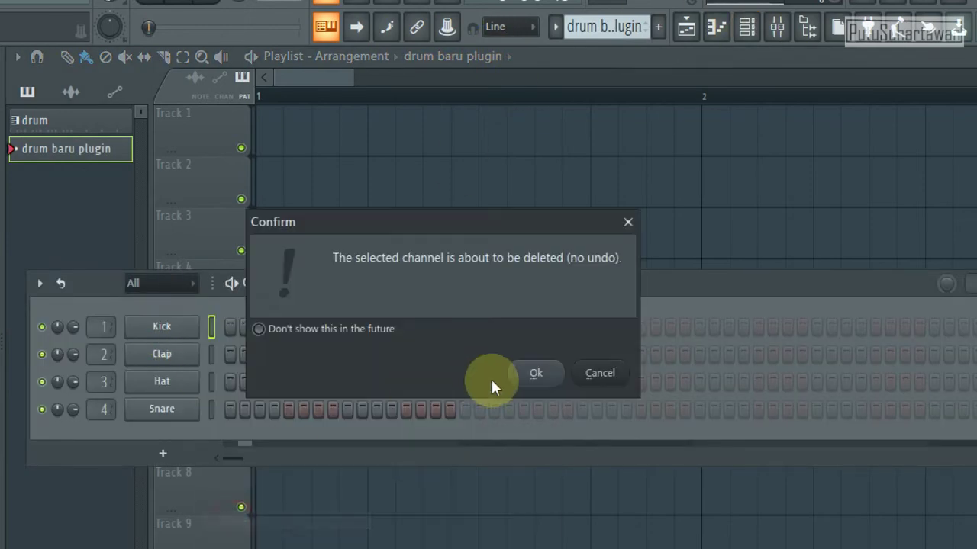
pyautogui.click(526, 382)
pyautogui.rightClick(174, 327)
pyautogui.click(265, 523)
pyautogui.click(536, 372)
# Delete the Hat and Snare channels from the Channel rack.
pyautogui.rightClick(152, 332)
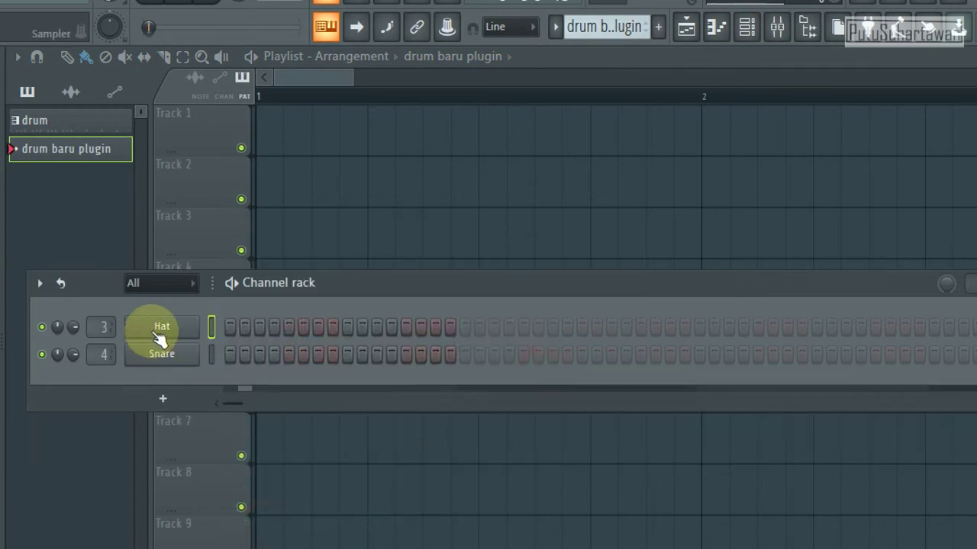
pyautogui.click(261, 523)
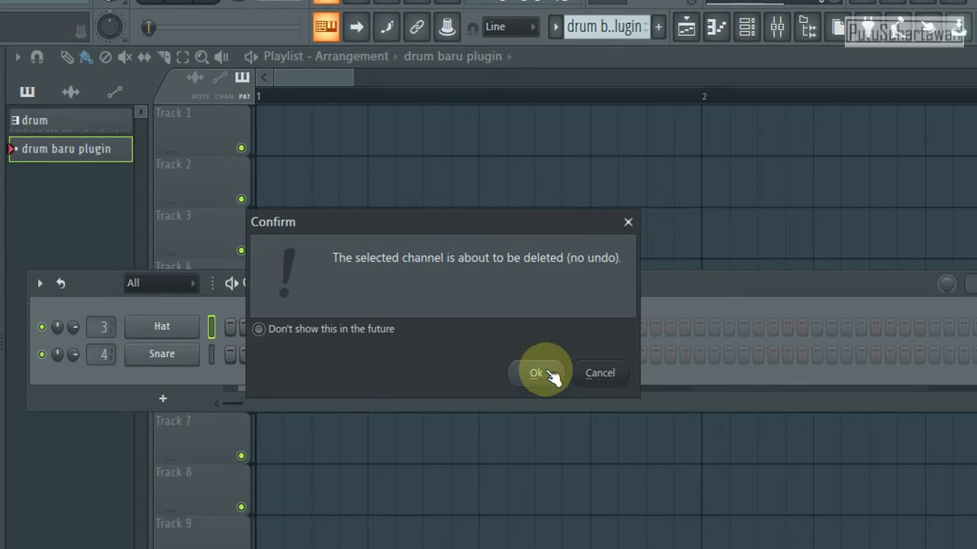
pyautogui.click(542, 372)
pyautogui.rightClick(166, 330)
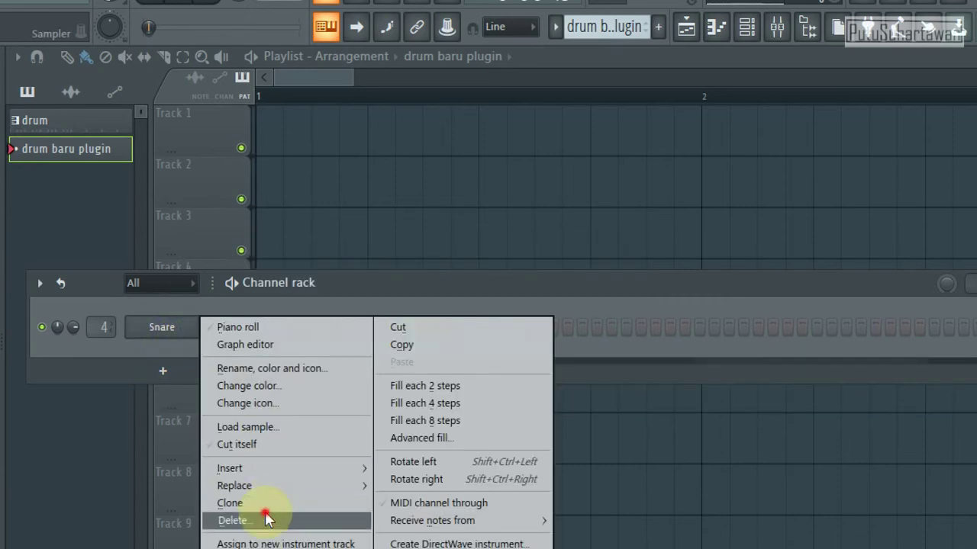
pyautogui.click(262, 521)
pyautogui.click(536, 372)
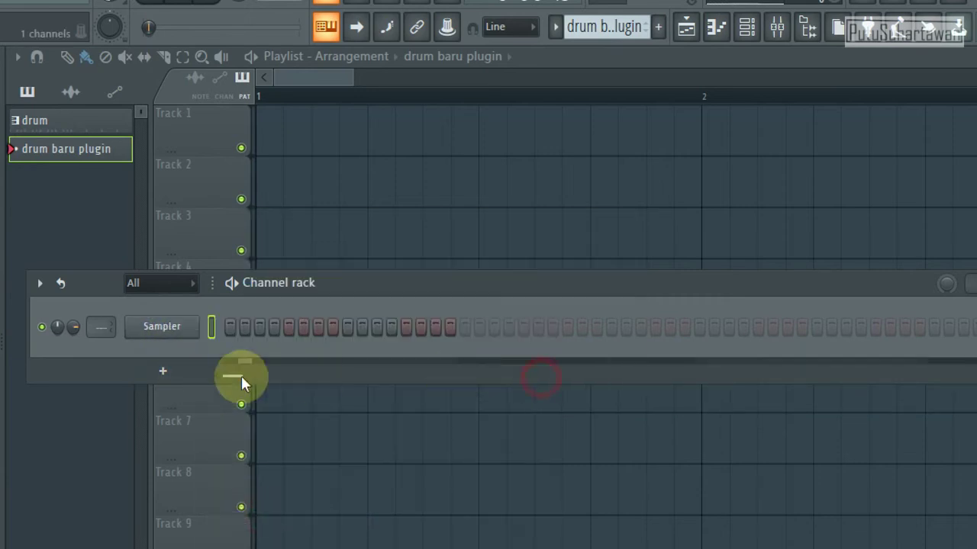
# Add a Fruity Slicer channel below the Sampler and replace it with Fruity DrumSynth Live.
pyautogui.click(160, 370)
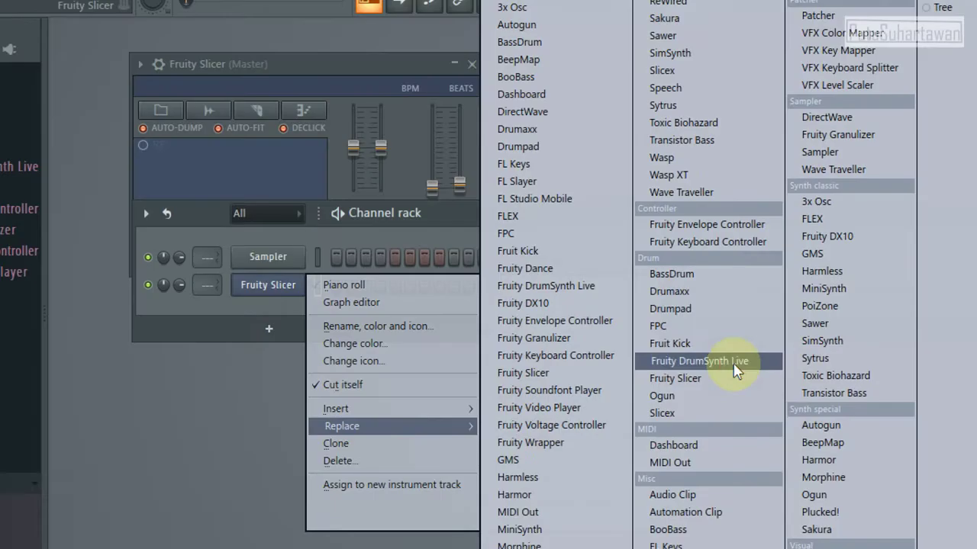
pyautogui.click(391, 372)
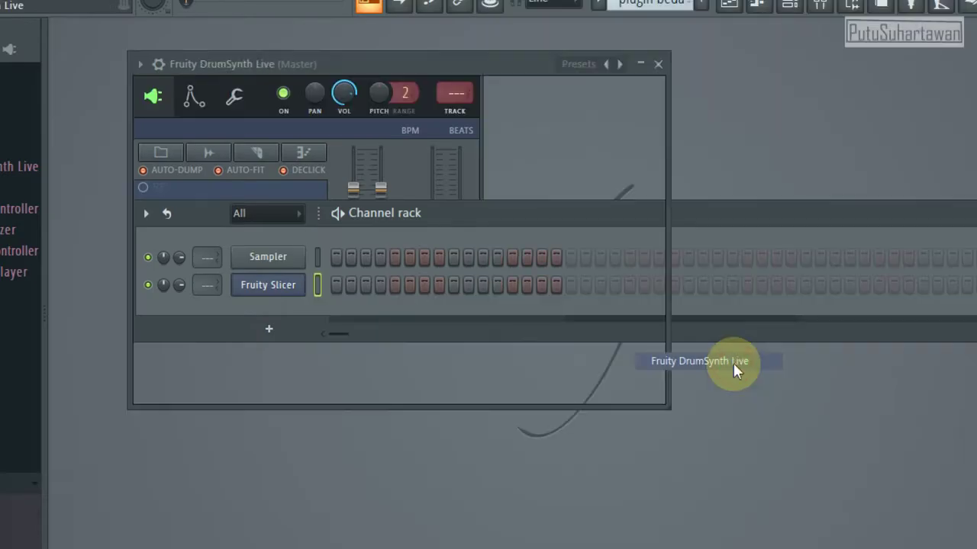
# Audition the drum sounds across the DrumSynth Live keyboard and close the plugin window.
pyautogui.click(436, 386)
pyautogui.click(515, 384)
pyautogui.click(580, 382)
pyautogui.click(606, 384)
pyautogui.click(620, 385)
pyautogui.click(604, 384)
pyautogui.click(543, 384)
pyautogui.click(467, 386)
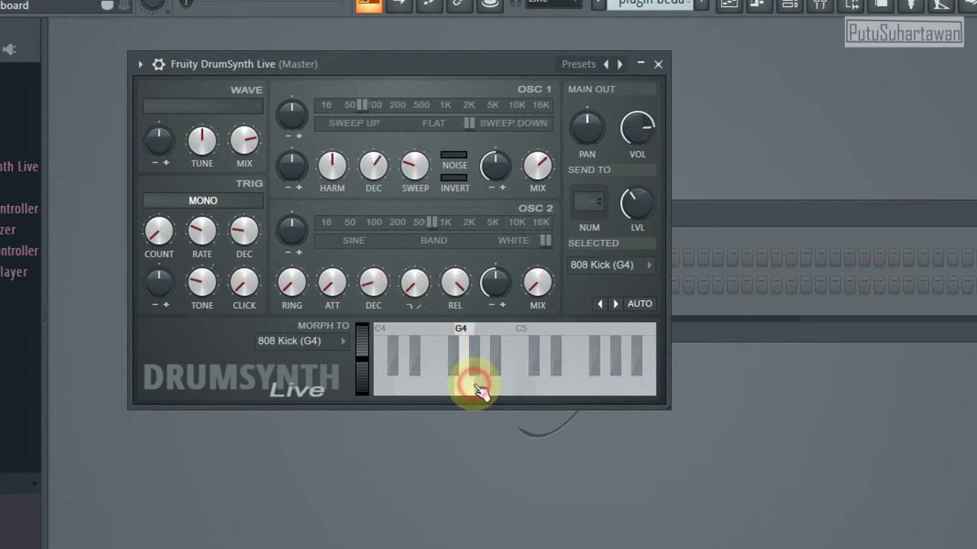
pyautogui.click(658, 65)
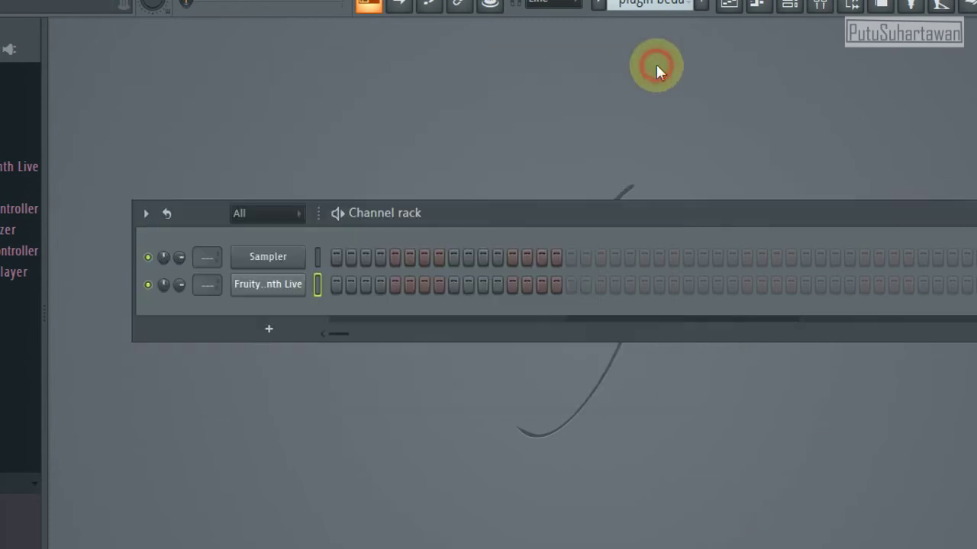
# Open the Piano roll for the Fruity DrumSynth Live channel and audition several of the 909 and 808 drum rows.
pyautogui.click(754, 8)
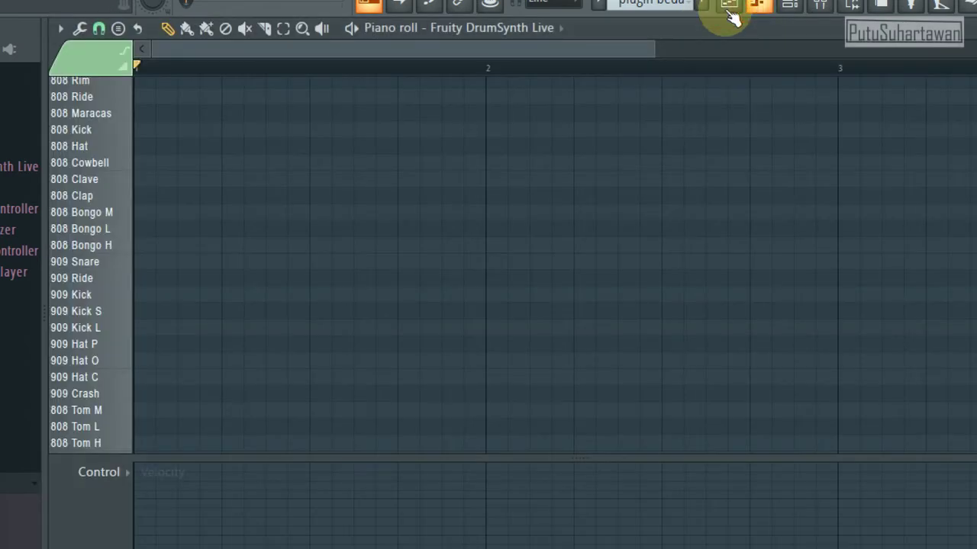
pyautogui.scroll(-10, 83, 213)
pyautogui.click(88, 215)
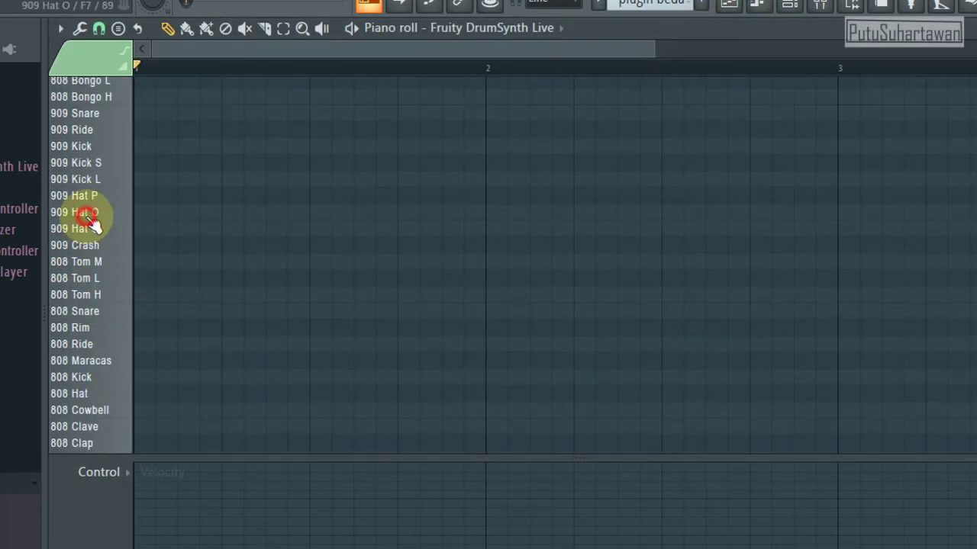
pyautogui.click(100, 163)
pyautogui.scroll(4, 104, 174)
pyautogui.click(100, 175)
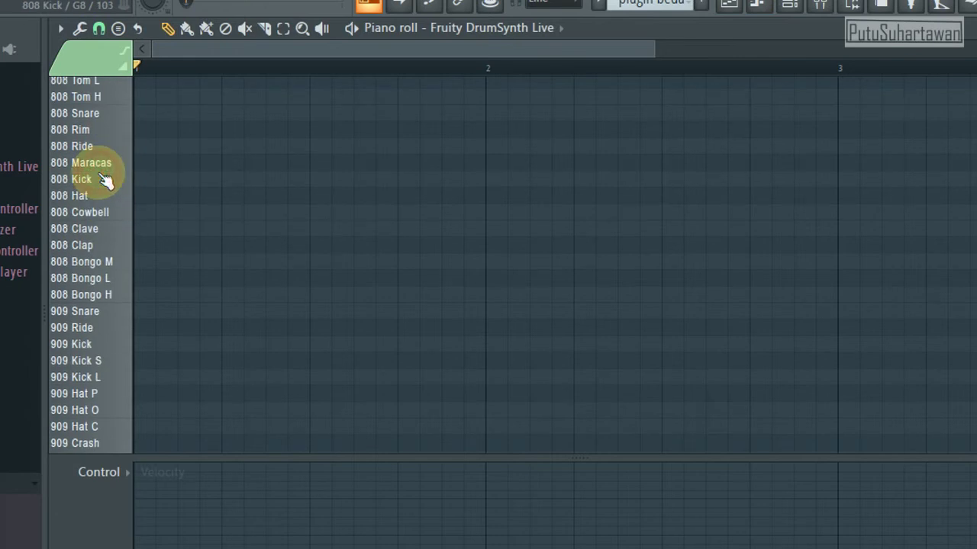
pyautogui.scroll(7, 111, 191)
pyautogui.scroll(-10, 125, 206)
pyautogui.scroll(-20, 122, 209)
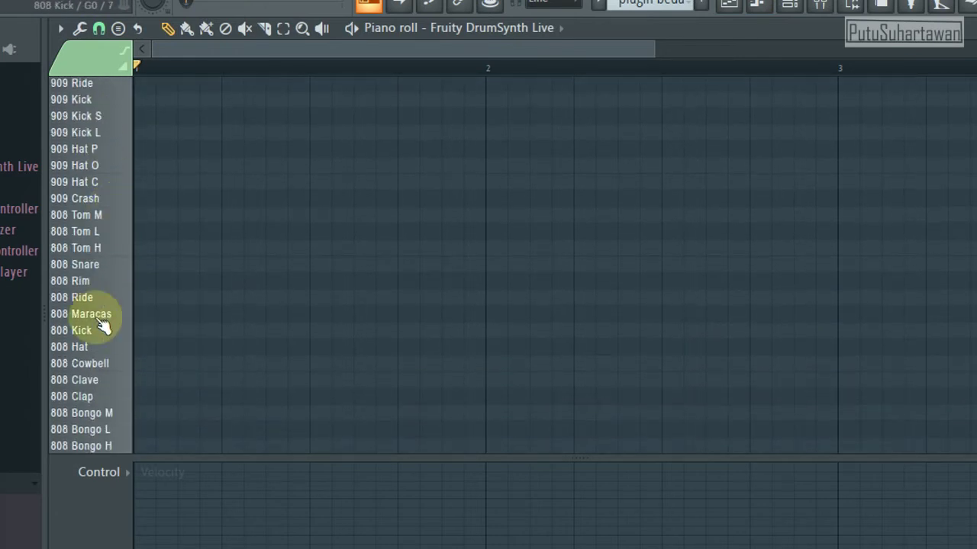
# Place four evenly spaced 808 Kick notes in bar 1, one on each beat.
pyautogui.click(80, 336)
pyautogui.click(152, 330)
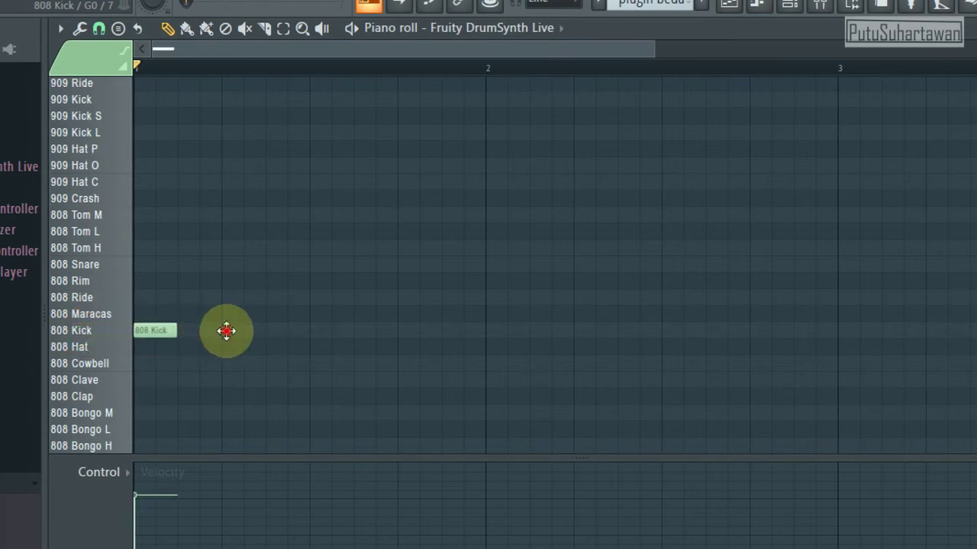
pyautogui.click(243, 330)
pyautogui.click(326, 329)
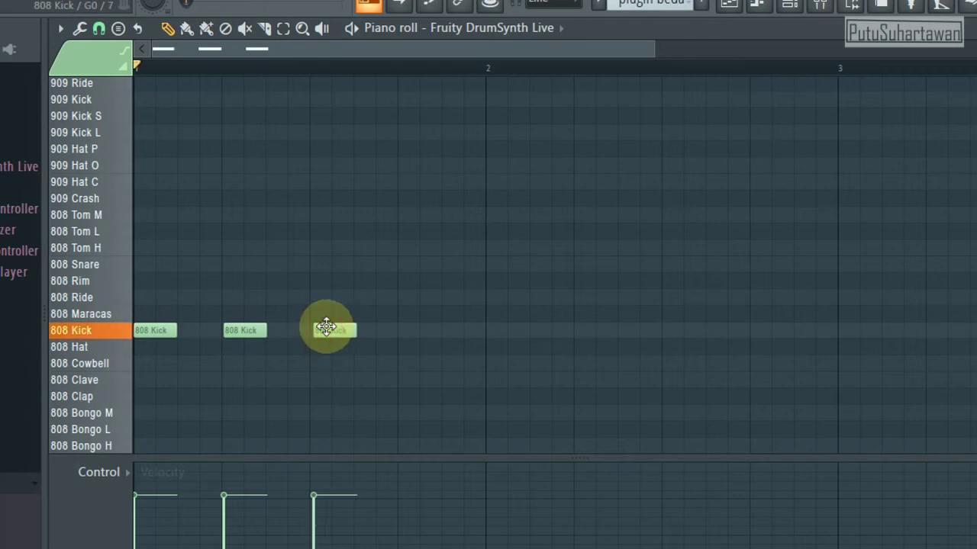
pyautogui.click(406, 329)
pyautogui.moveTo(398, 327); pyautogui.dragTo(394, 328)
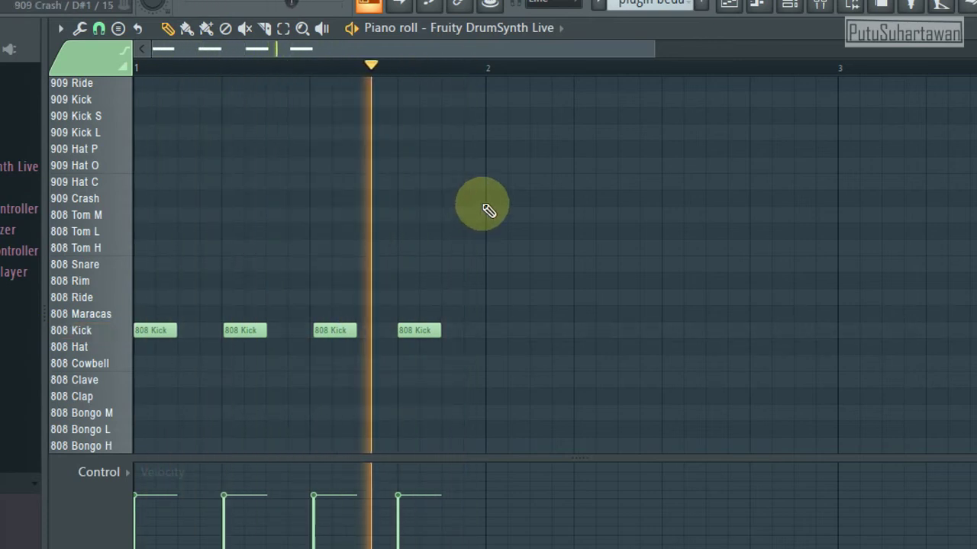
# Add four 909 Kick L notes in bar 1, one in the gap after each 808 Kick note.
pyautogui.click(77, 313)
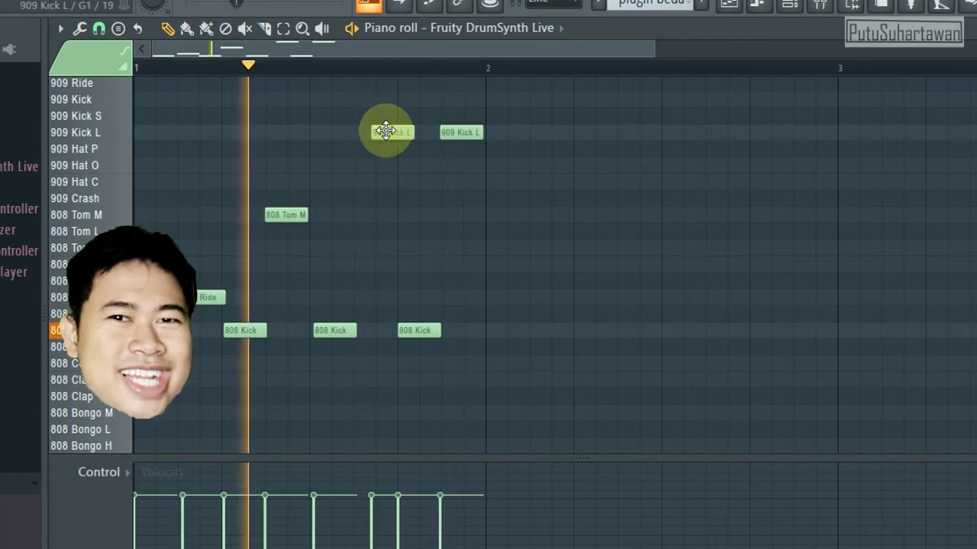
pyautogui.moveTo(386, 131); pyautogui.dragTo(367, 127)
pyautogui.moveTo(282, 217); pyautogui.dragTo(286, 125)
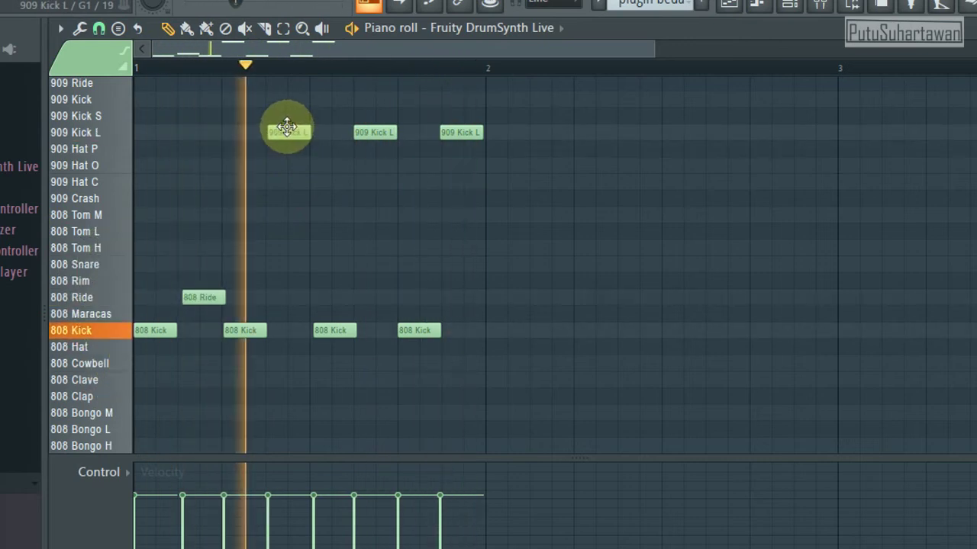
pyautogui.moveTo(202, 294); pyautogui.dragTo(192, 126)
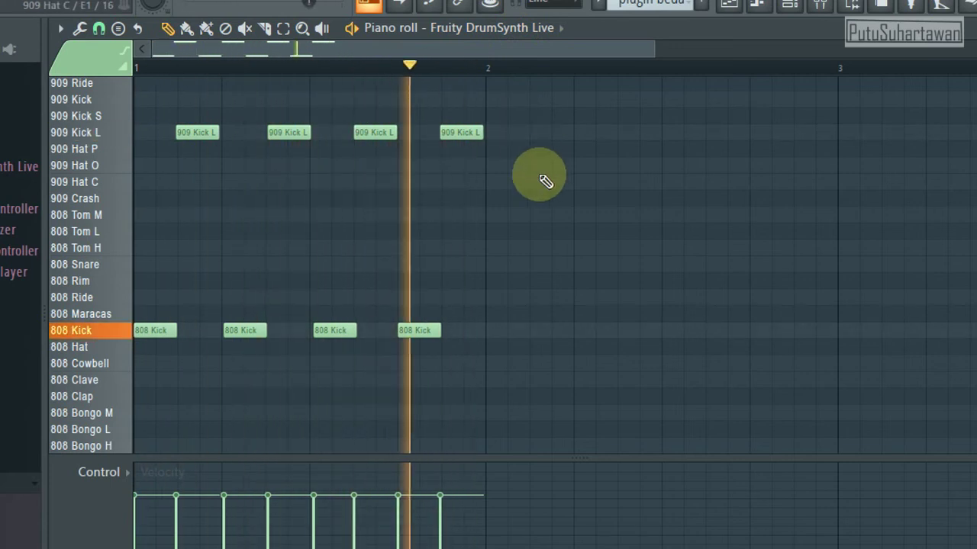
# Duplicate all bar 1 notes into bar 2 and shift the copies onto the 909 Hat C and 808 Clave rows.
pyautogui.moveTo(518, 112); pyautogui.dragTo(17, 348)
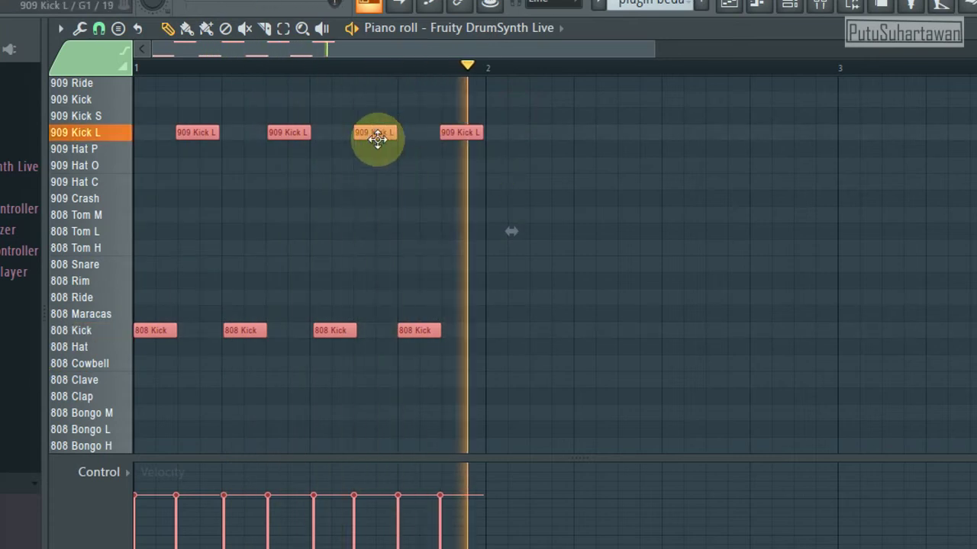
pyautogui.hotkey('ctrl', 'b')
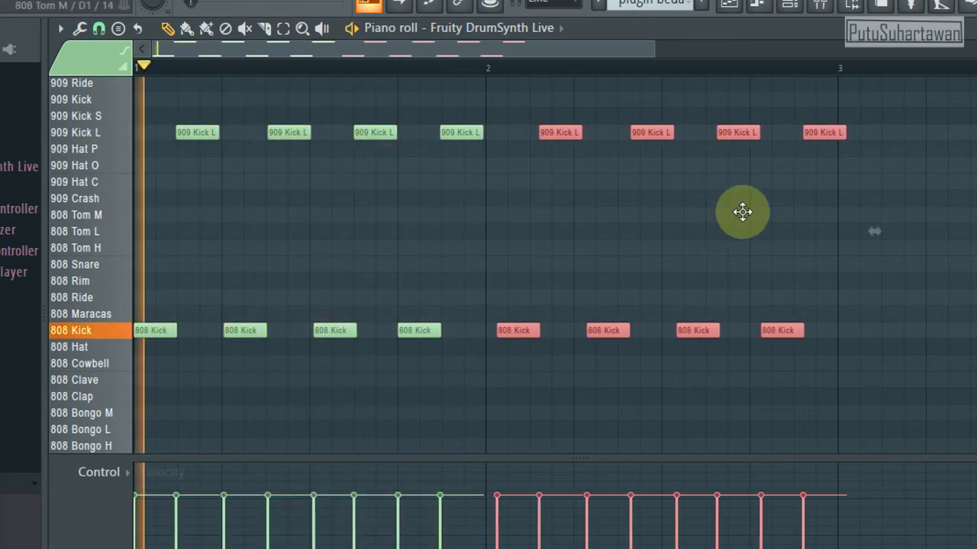
pyautogui.moveTo(741, 214); pyautogui.dragTo(731, 172)
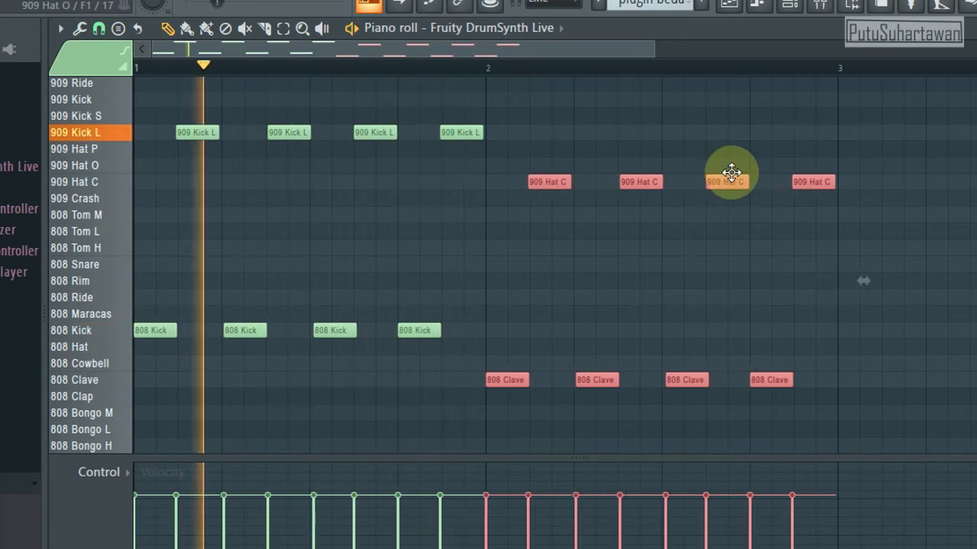
pyautogui.keyDown('ctrl'); pyautogui.click(652, 104); pyautogui.keyUp('ctrl')
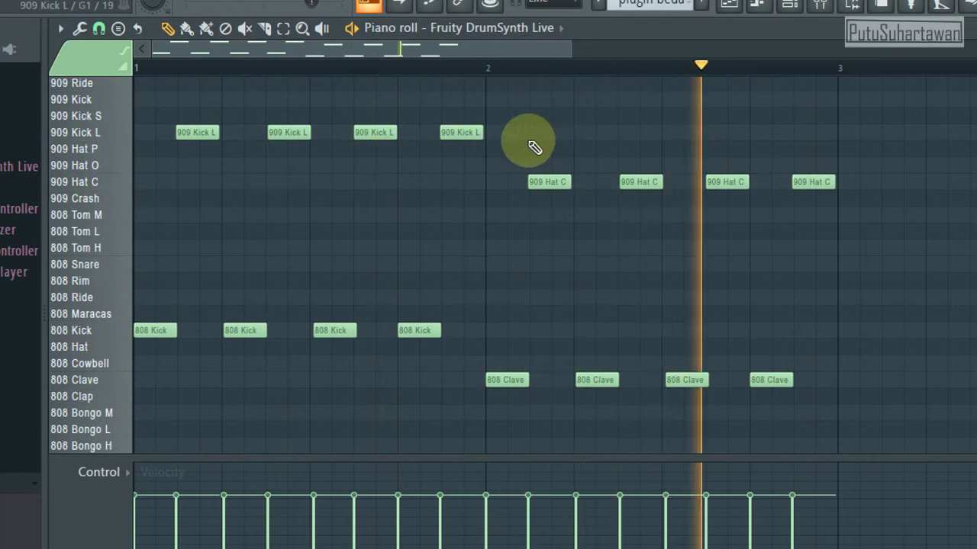
# Move the bar 2 notes up together onto the 909 Kick S and 808 Maracas rows.
pyautogui.moveTo(515, 138); pyautogui.dragTo(785, 419)
pyautogui.moveTo(857, 404); pyautogui.dragTo(854, 402)
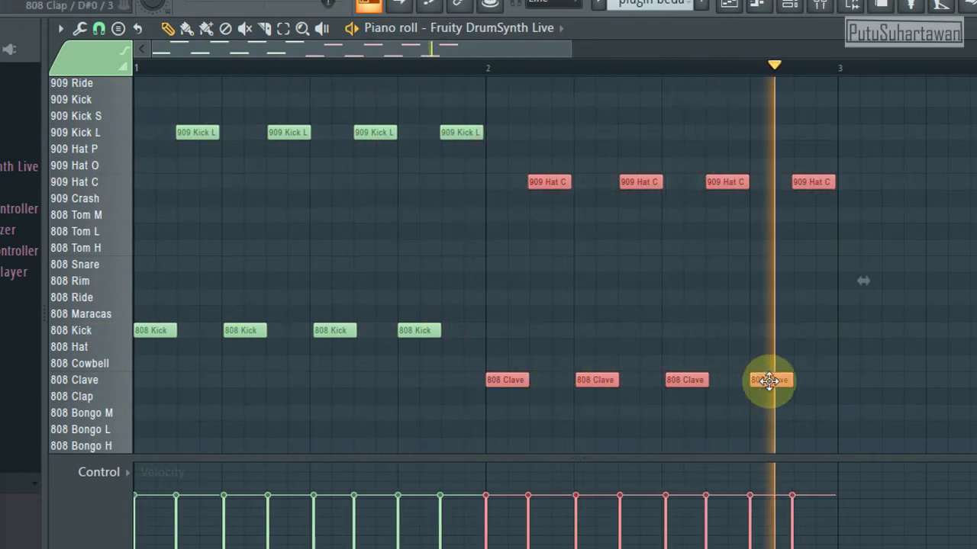
pyautogui.moveTo(768, 379); pyautogui.dragTo(770, 207)
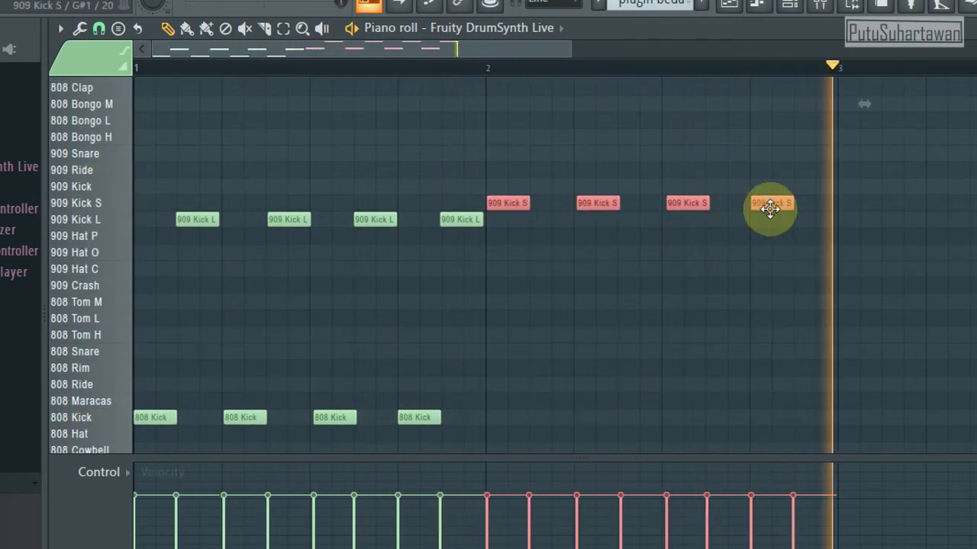
pyautogui.click(470, 150)
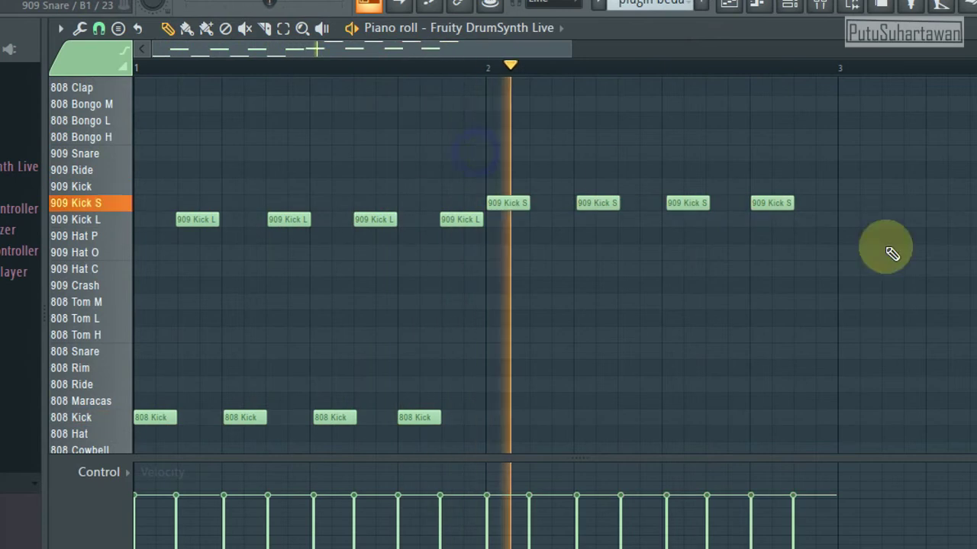
# Audition the 808 Kick row and move the four 808 Maracas notes in bar 2 down to 808 Hat.
pyautogui.scroll(3, 471, 149)
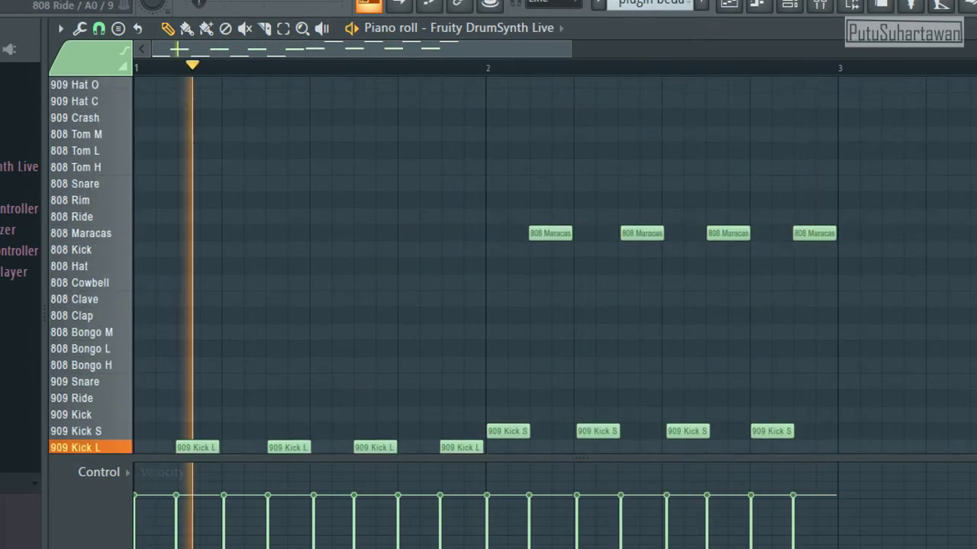
pyautogui.scroll(-1, 471, 149)
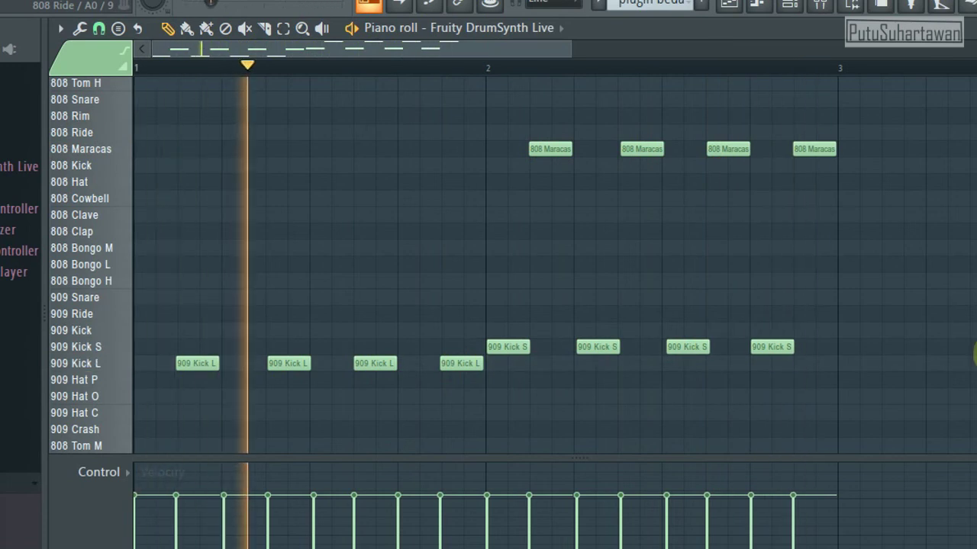
pyautogui.click(91, 166)
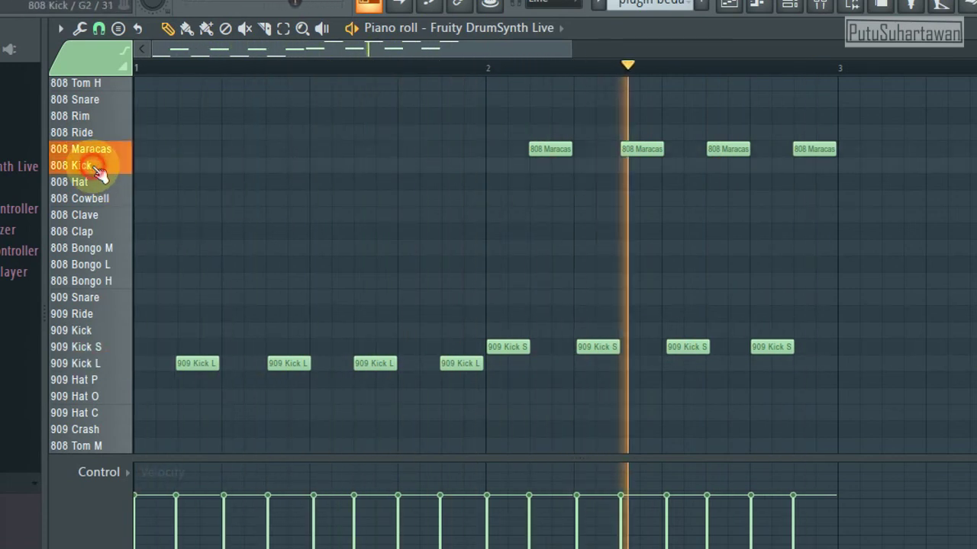
pyautogui.moveTo(519, 111); pyautogui.dragTo(855, 183)
pyautogui.moveTo(806, 150); pyautogui.dragTo(809, 191)
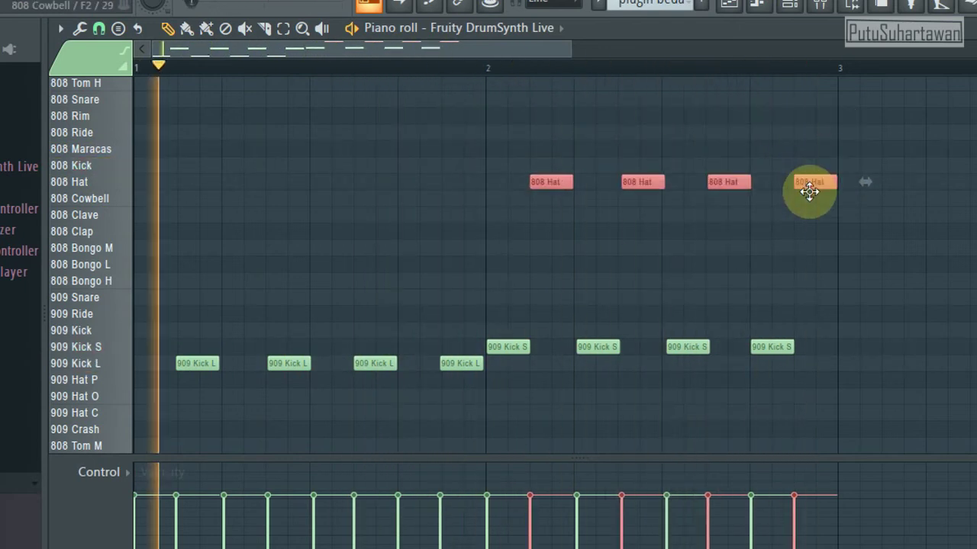
pyautogui.keyDown('ctrl'); pyautogui.click(881, 201); pyautogui.keyUp('ctrl')
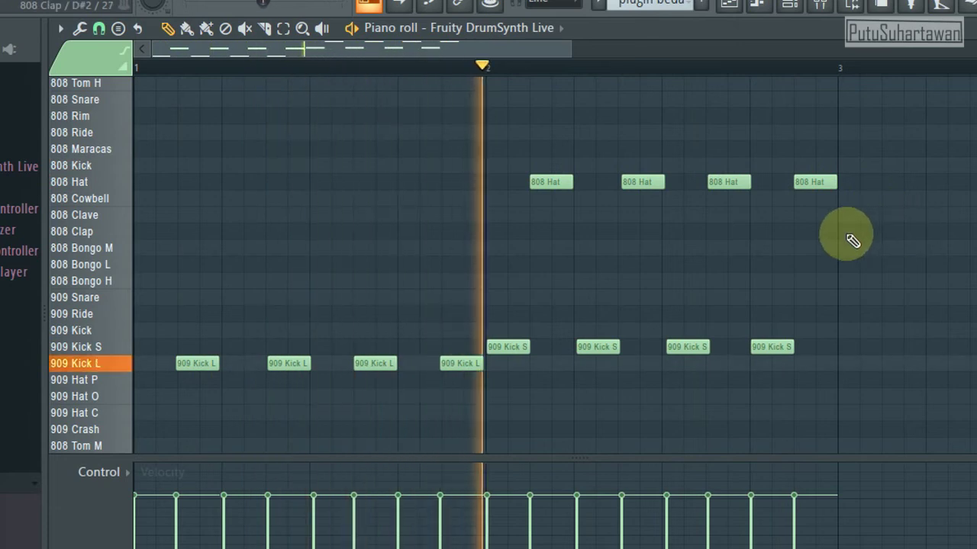
# Copy the note group forward bar by bar from bar 2 through bar 6, shifting the copies onto different drum rows.
pyautogui.moveTo(501, 142); pyautogui.dragTo(976, 343)
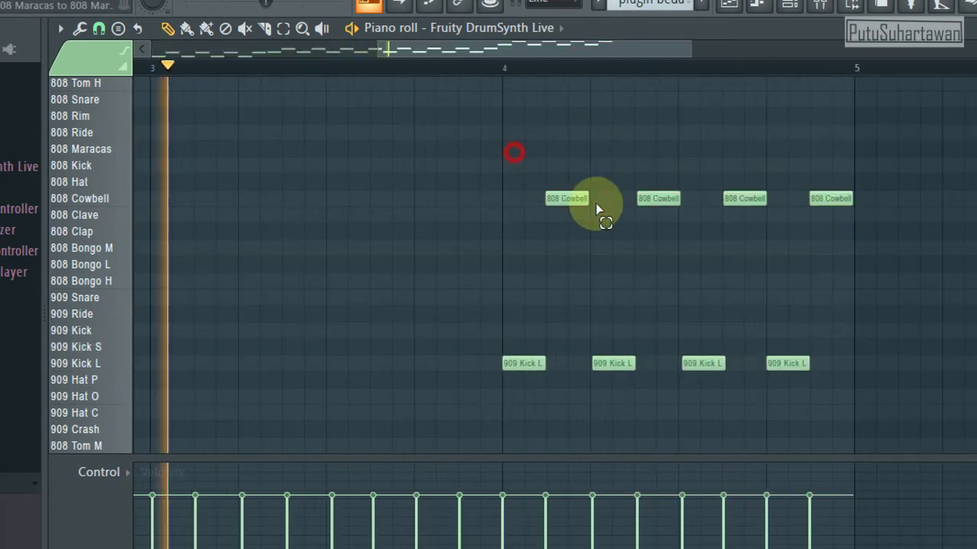
pyautogui.moveTo(597, 210); pyautogui.dragTo(874, 378)
pyautogui.scroll(-5, 890, 362)
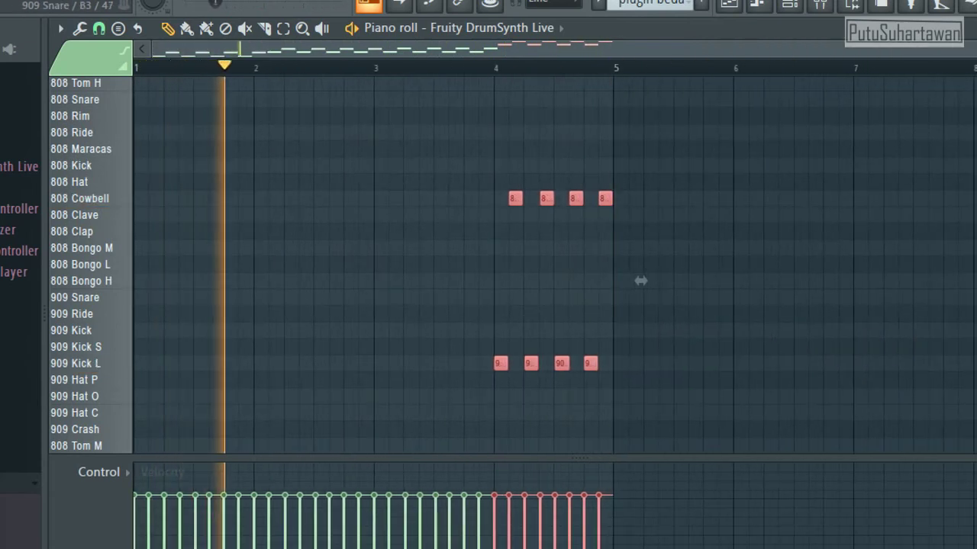
pyautogui.moveTo(641, 280)
pyautogui.mouseDown()
pyautogui.moveTo(641, 0)
pyautogui.moveTo(641, 291)
pyautogui.mouseUp()
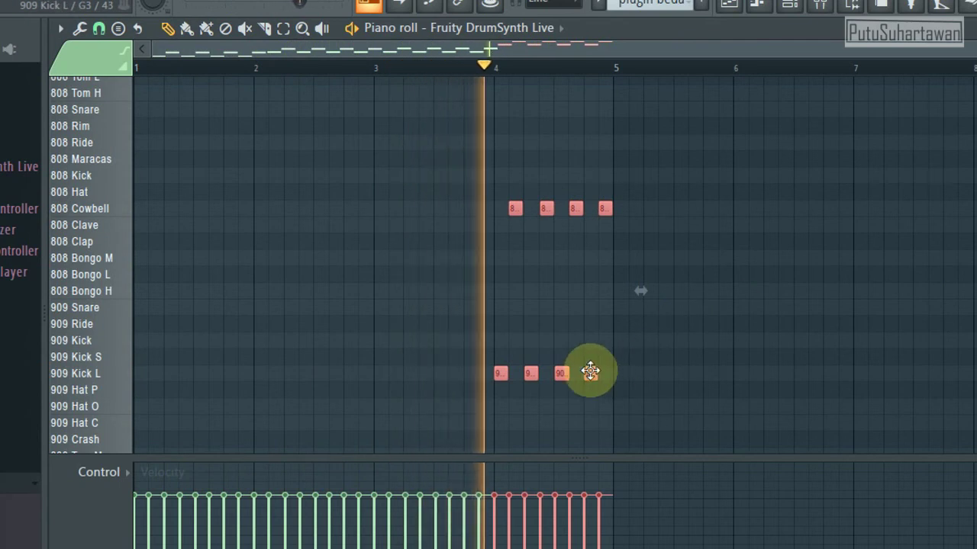
pyautogui.moveTo(591, 374); pyautogui.dragTo(708, 298)
pyautogui.rightClick(801, 180)
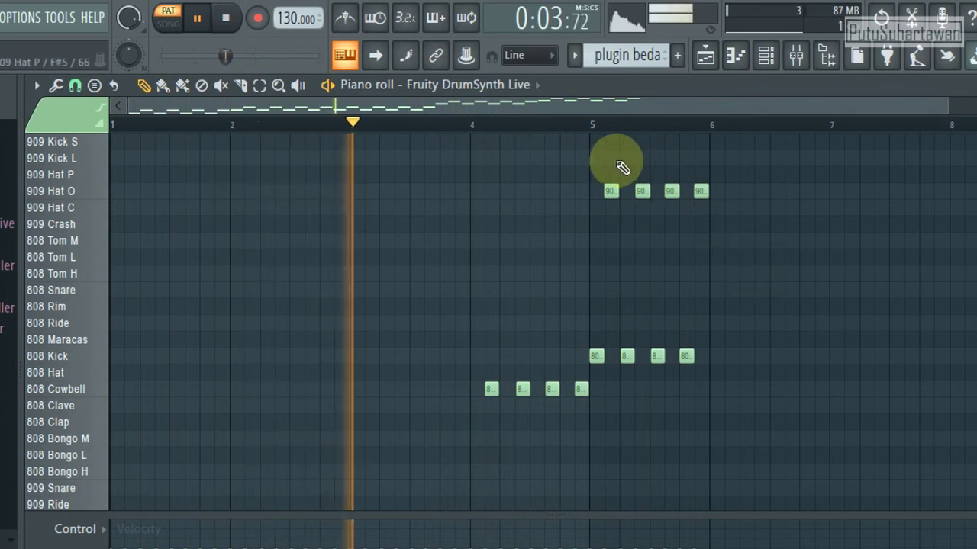
pyautogui.moveTo(591, 168); pyautogui.dragTo(780, 355)
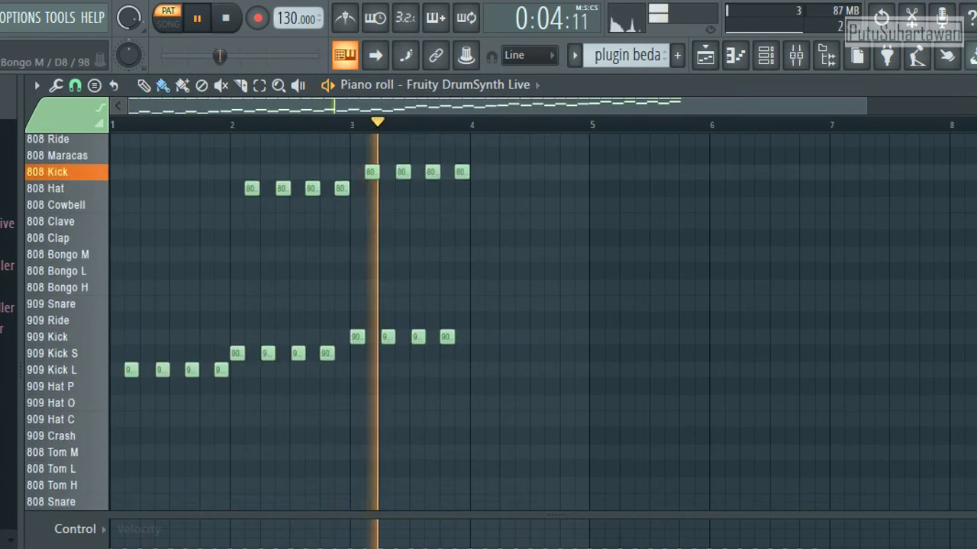
# Try painting continuous rows of 808 Clave and 909 Kick notes across the pattern, and remove both rows.
pyautogui.scroll(15, 543, 322)
pyautogui.scroll(-1, 542, 322)
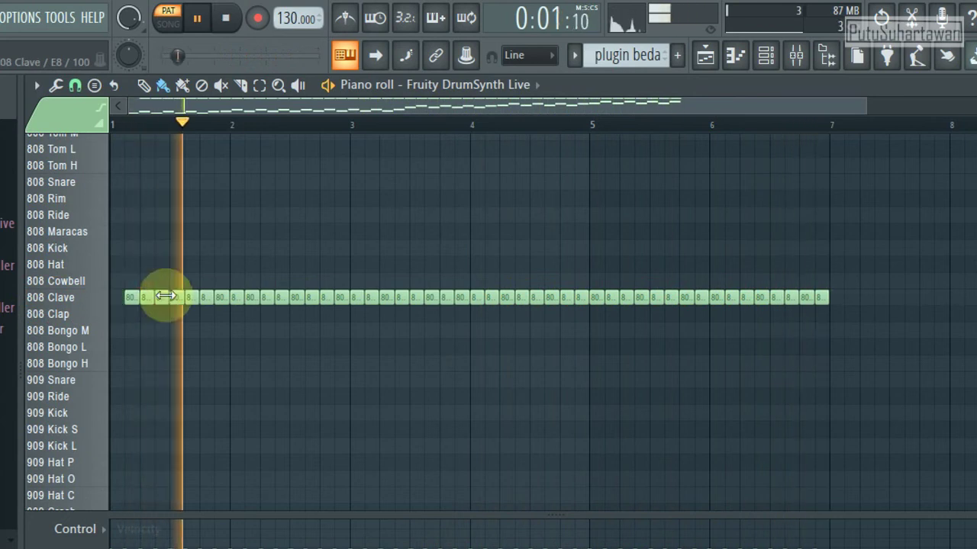
pyautogui.moveTo(930, 229); pyautogui.dragTo(109, 317)
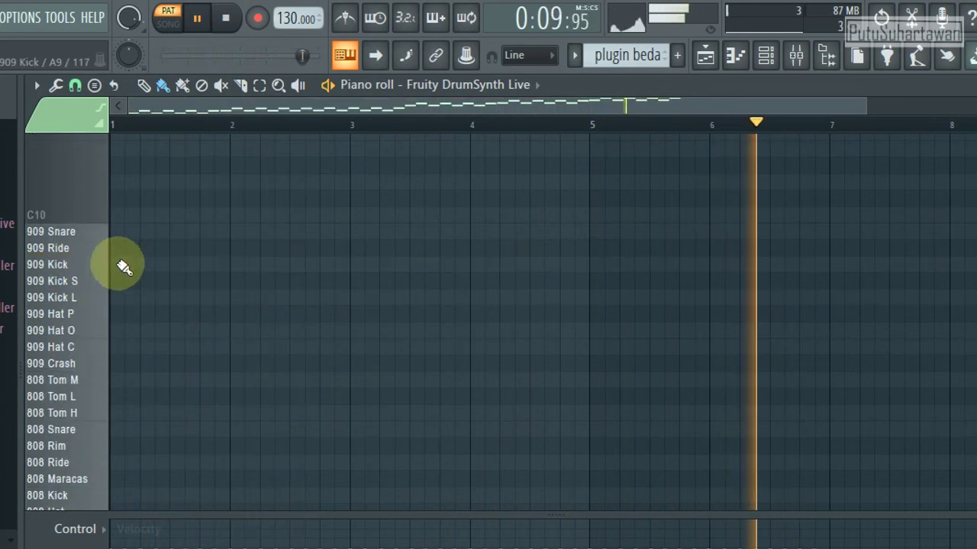
pyautogui.moveTo(120, 265); pyautogui.dragTo(897, 270)
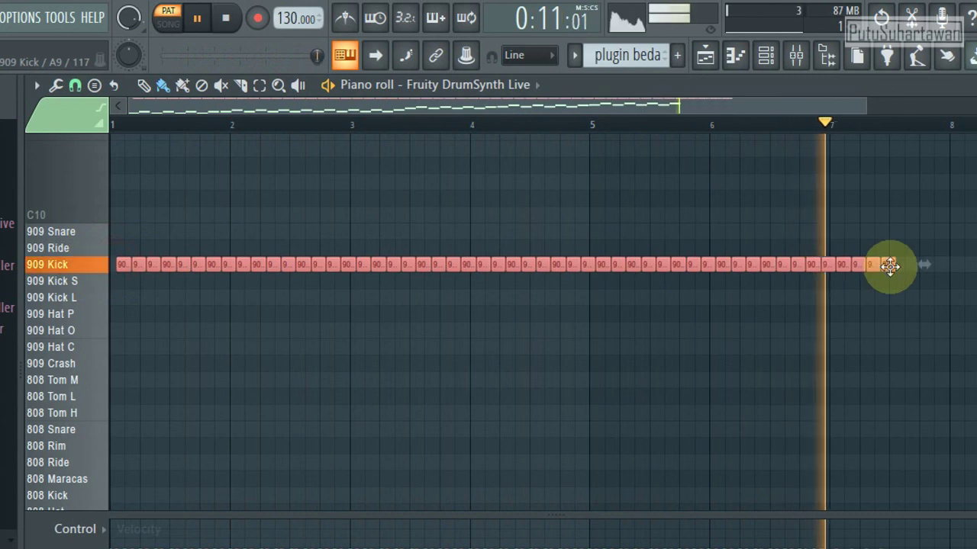
pyautogui.hotkey('ctrl', 'z')
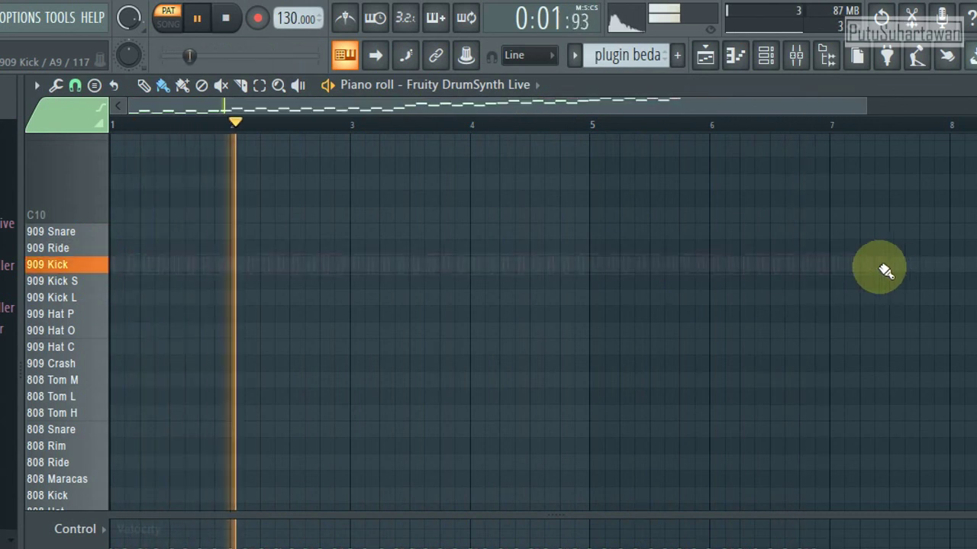
pyautogui.scroll(-3, 682, 351)
pyautogui.scroll(-15, 710, 371)
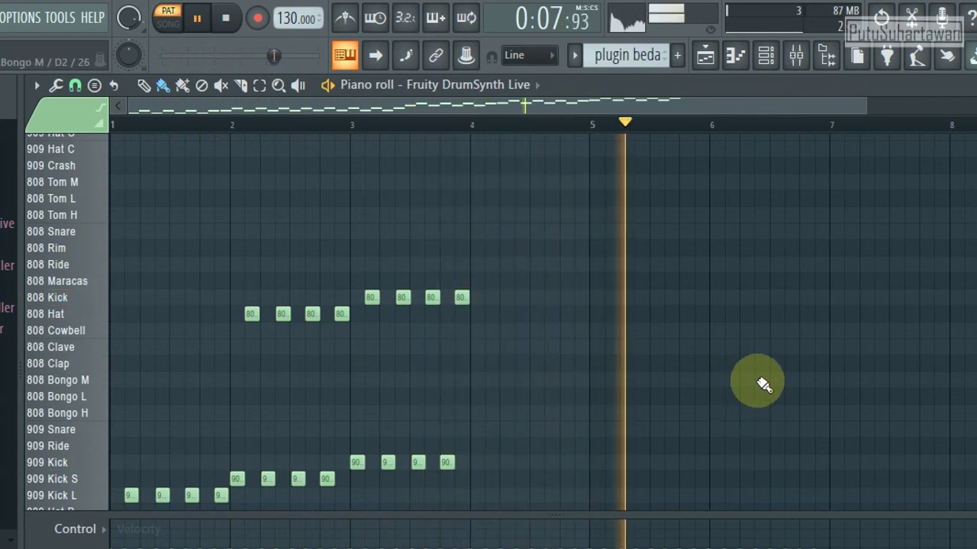
pyautogui.scroll(-5, 763, 384)
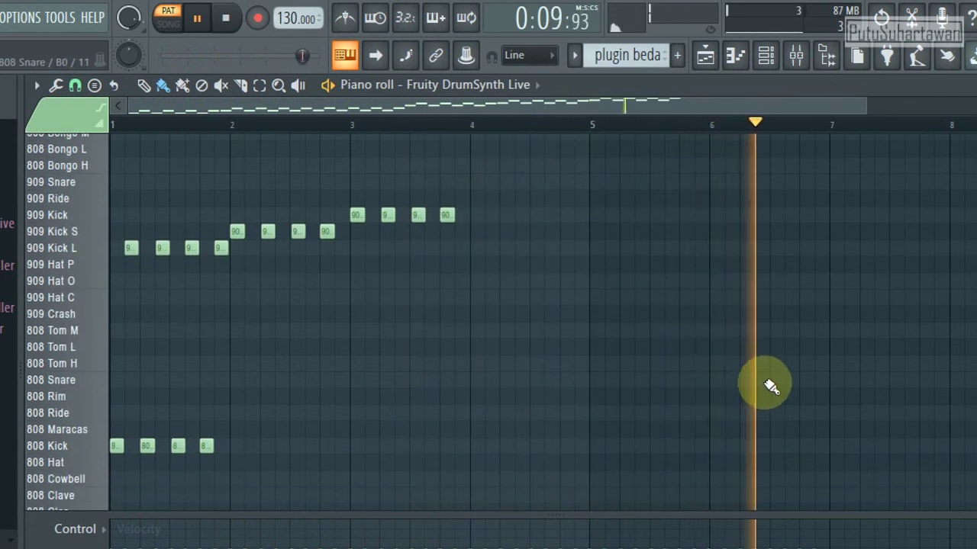
pyautogui.scroll(-1, 769, 383)
pyautogui.scroll(10, 767, 382)
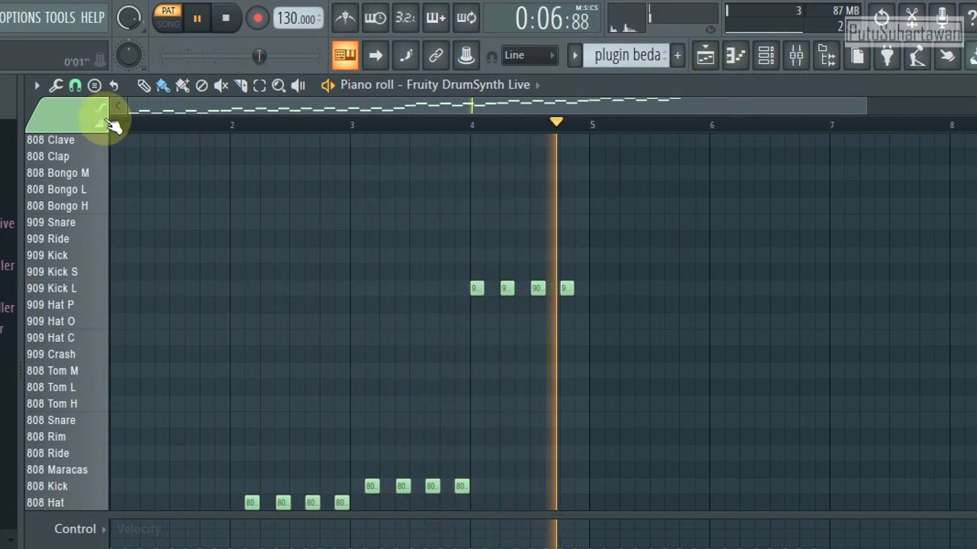
pyautogui.click(144, 85)
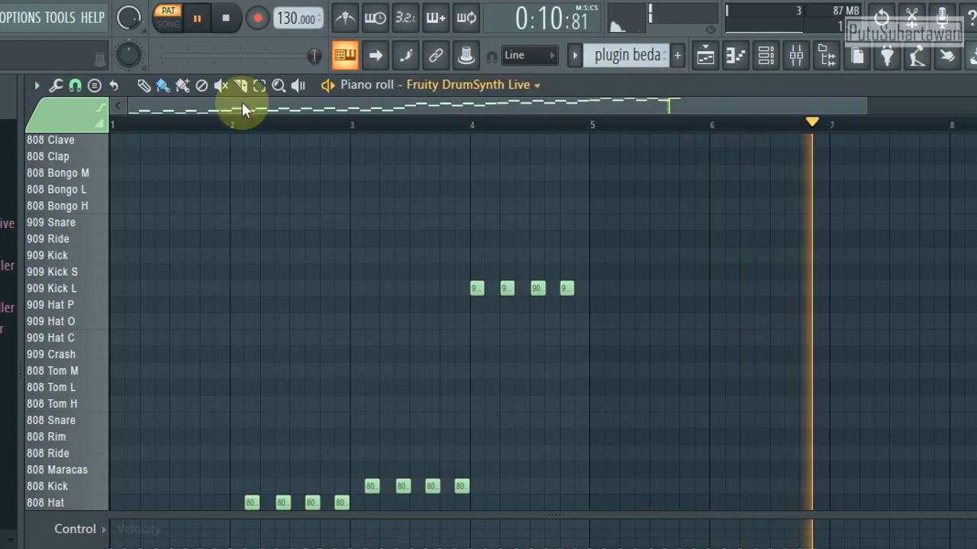
# Switch to the Playlist and add a new pattern named "drum plugin".
pyautogui.click(706, 58)
pyautogui.click(678, 58)
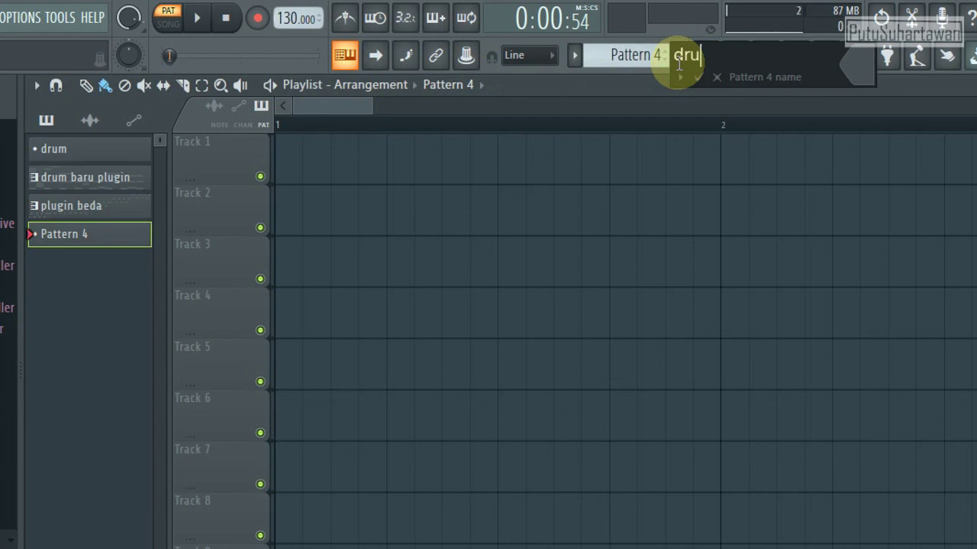
pyautogui.write('drum plugin')
pyautogui.press('Return')
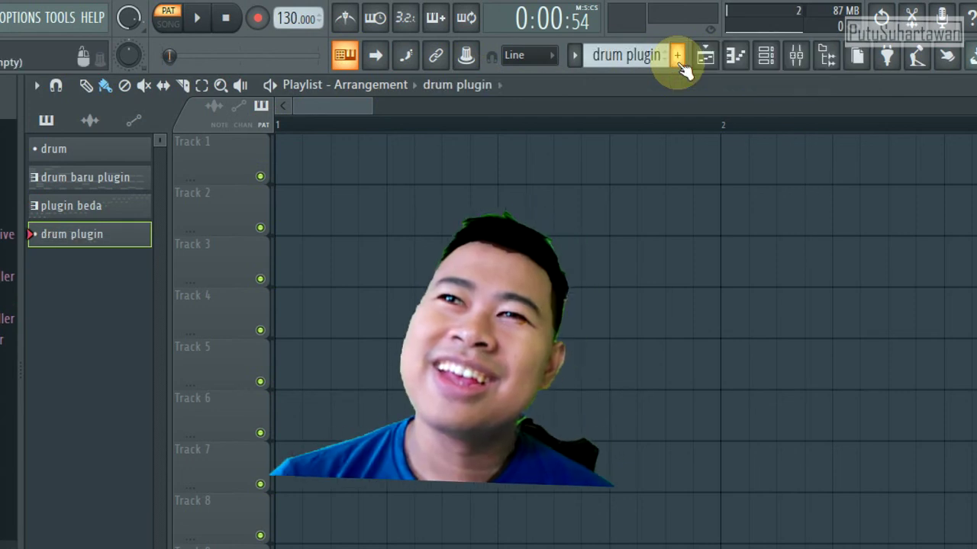
# Show the Channel rack and open the replacement options for the Fruity DrumSynth Live channel.
pyautogui.click(735, 55)
pyautogui.click(738, 55)
pyautogui.click(765, 67)
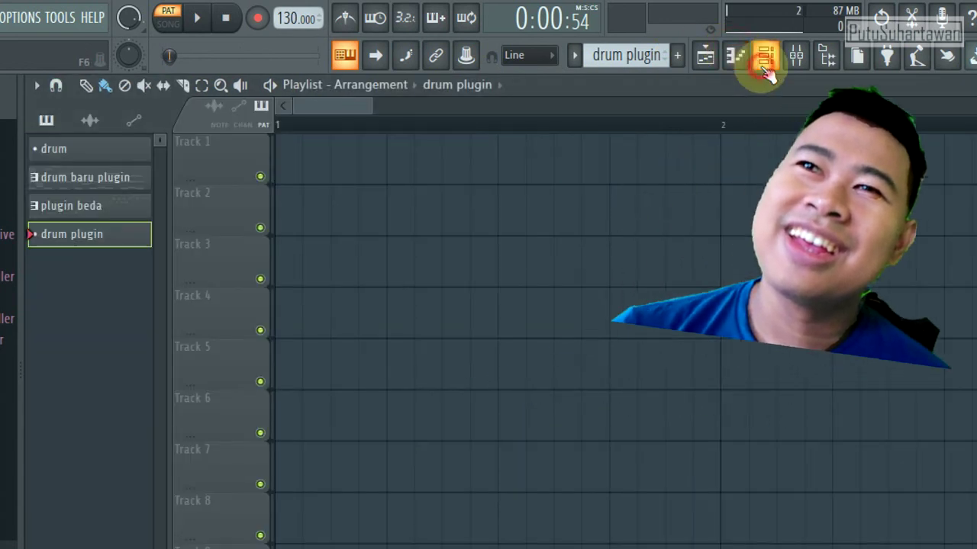
pyautogui.rightClick(237, 341)
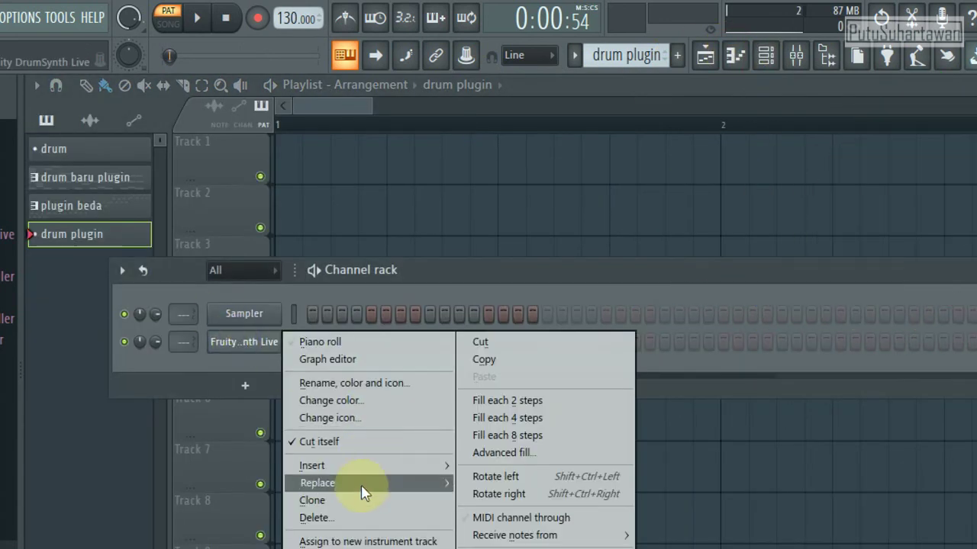
pyautogui.moveTo(360, 493)
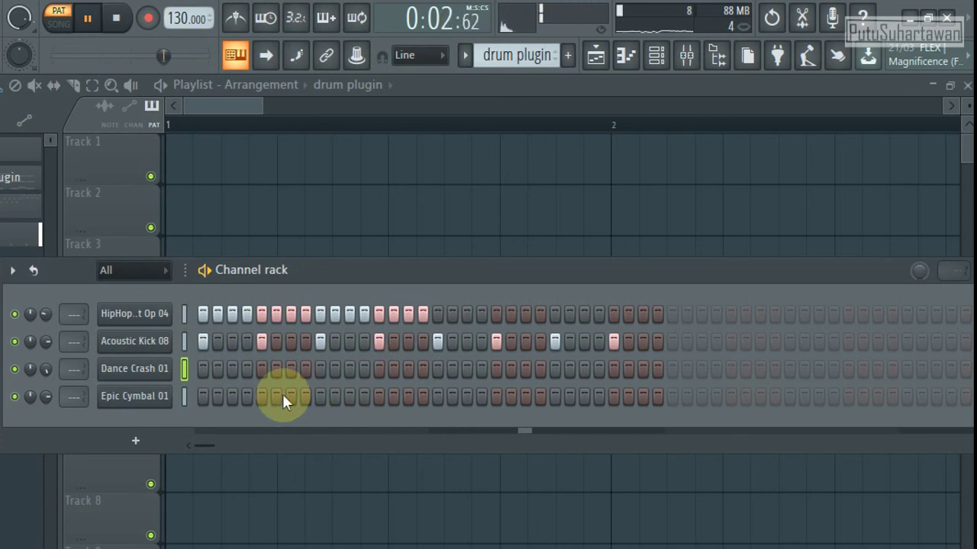
# Try Epic Cymbal 01 hits at various positions, including steps 19, 20, 4 and 8.
pyautogui.click(465, 397)
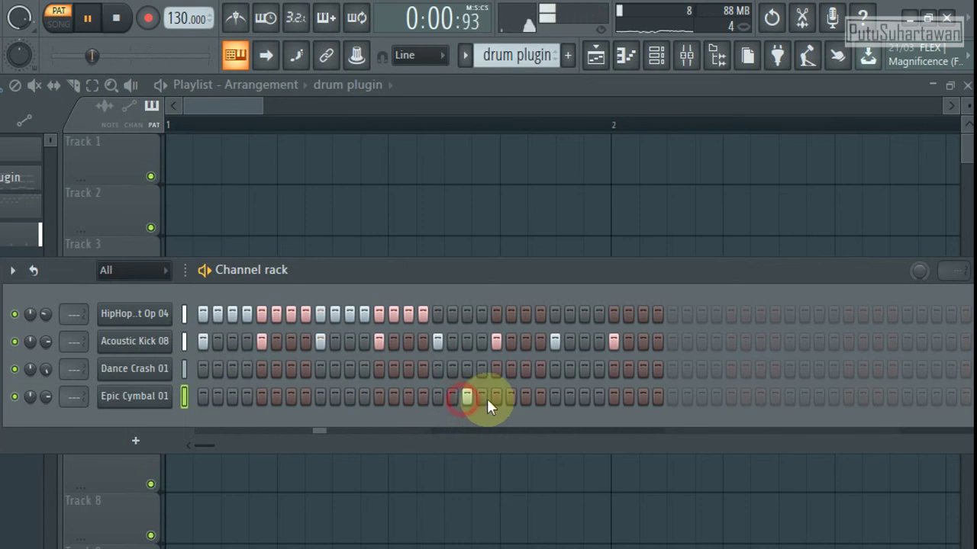
pyautogui.click(482, 396)
pyautogui.rightClick(481, 396)
pyautogui.rightClick(470, 397)
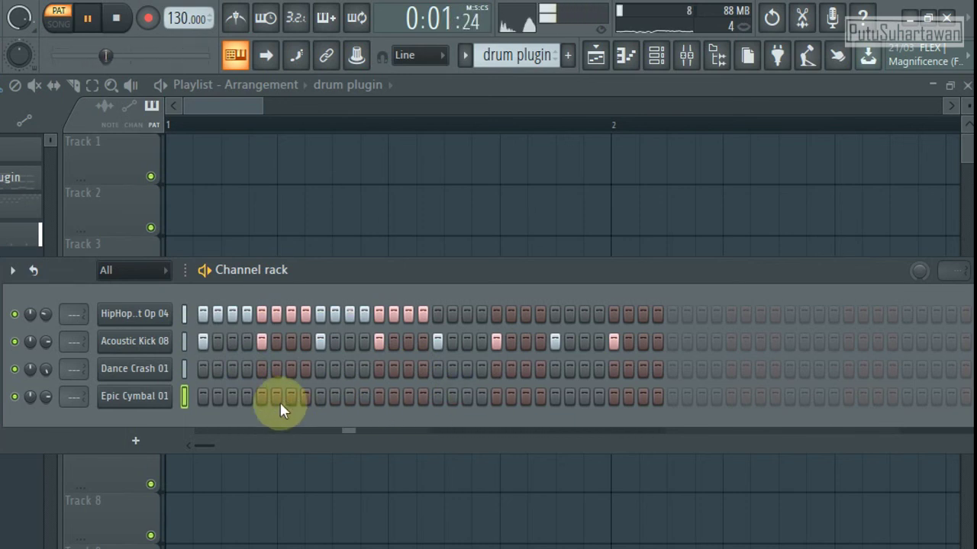
pyautogui.click(245, 402)
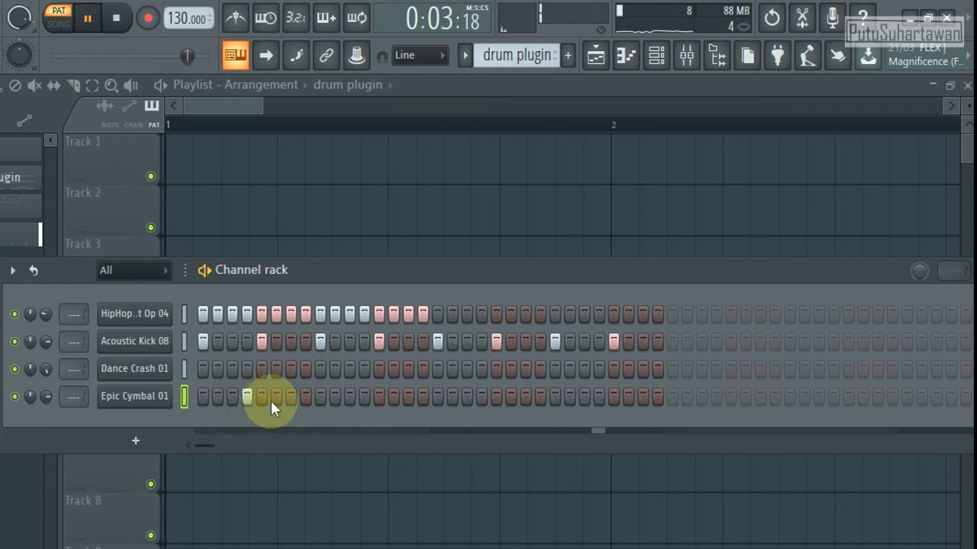
pyautogui.click(311, 398)
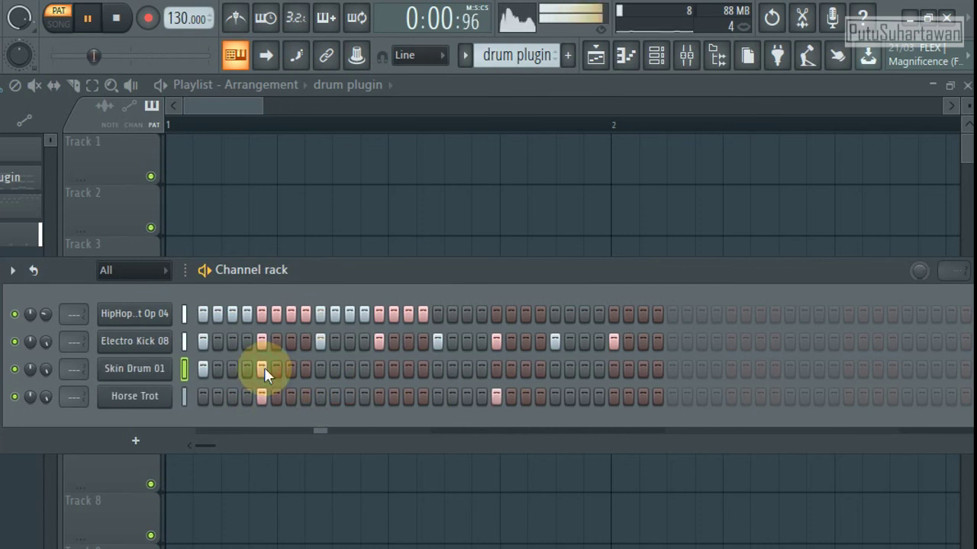
# Try extra Skin Drum 01 hits on steps 9, 13 and 14, and remove them.
pyautogui.click(319, 372)
pyautogui.click(378, 369)
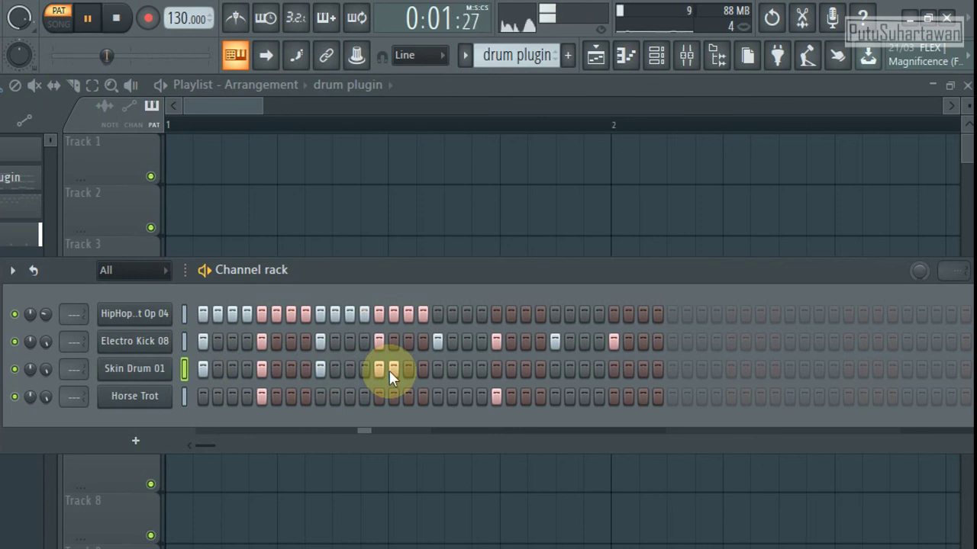
pyautogui.click(390, 371)
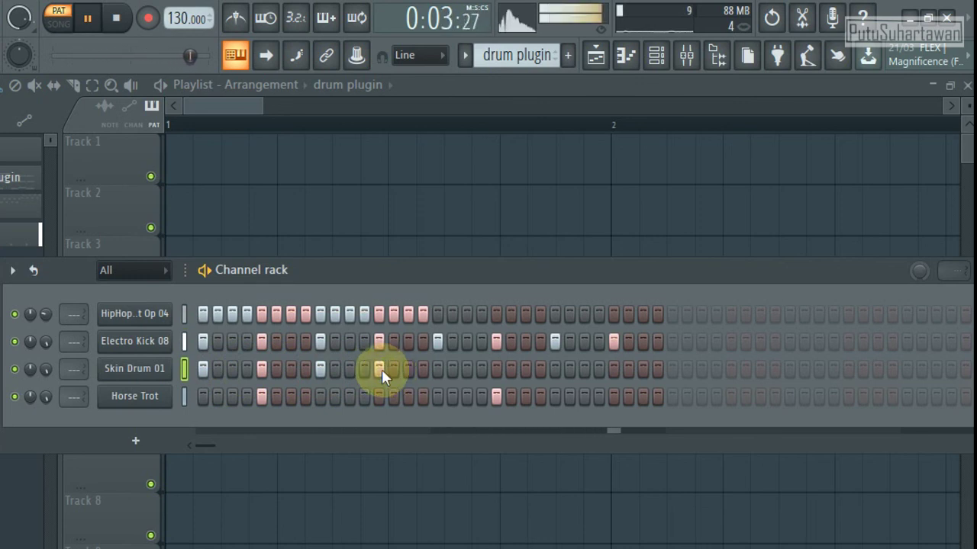
pyautogui.click(382, 369)
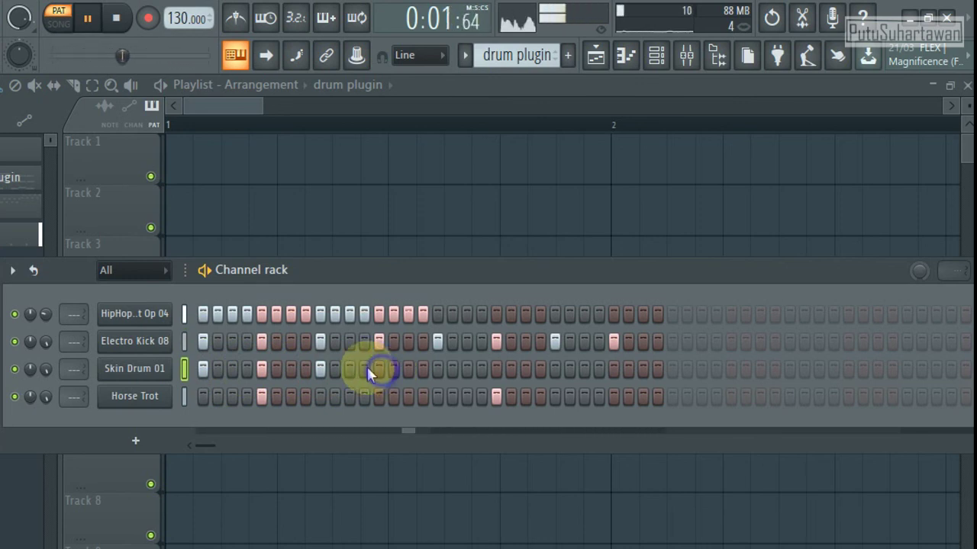
pyautogui.click(321, 370)
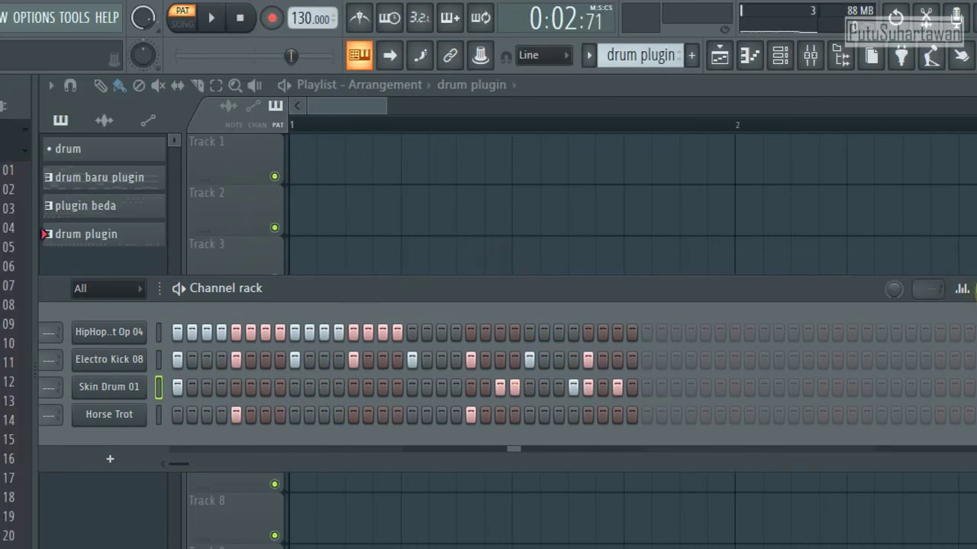
# Close the Channel rack, place the "drum plugin" pattern on Track 1 at bar 1, and play the arrangement.
pyautogui.click(975, 290)
pyautogui.moveTo(103, 234); pyautogui.dragTo(329, 161)
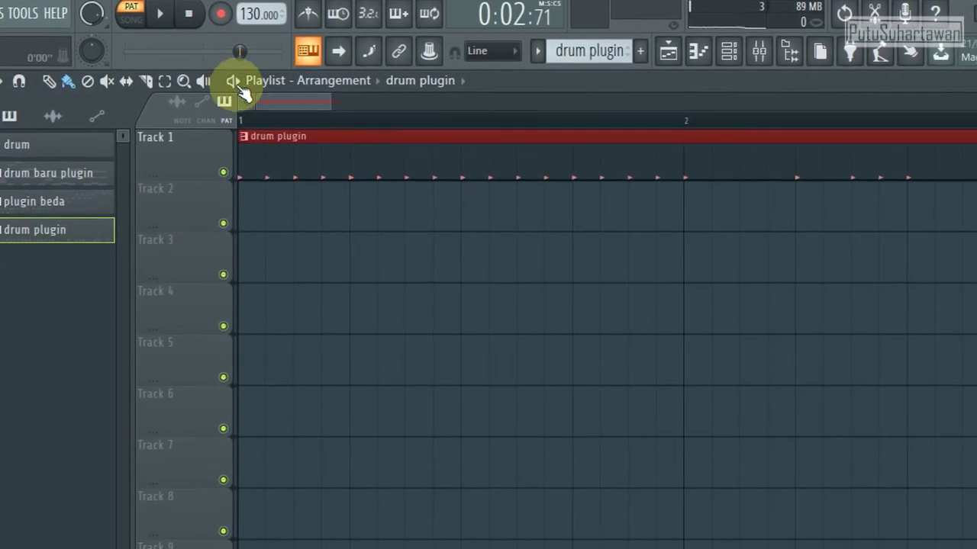
pyautogui.press('space')
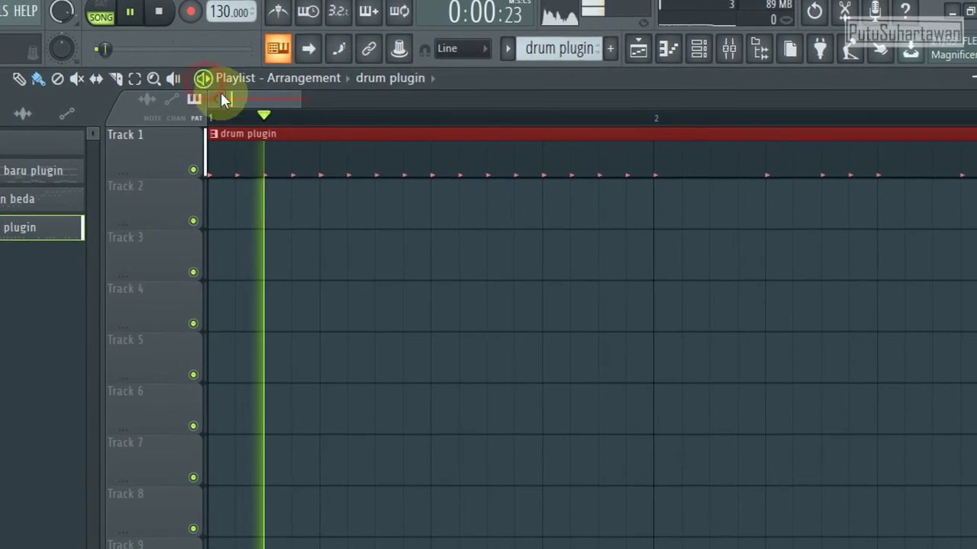